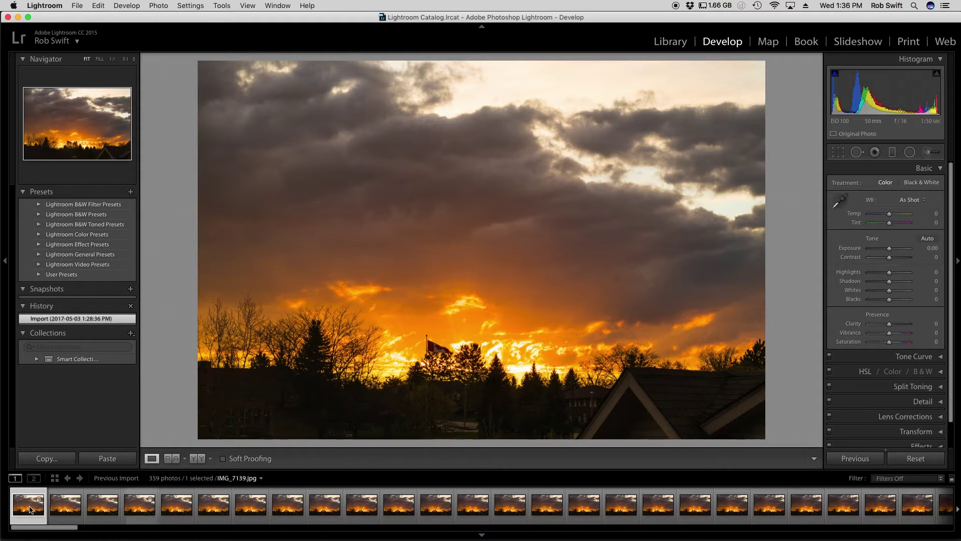
# Browse the sunset sequence to its dark final frames, then return to early frame IMG_7141
pyautogui.press('Right')
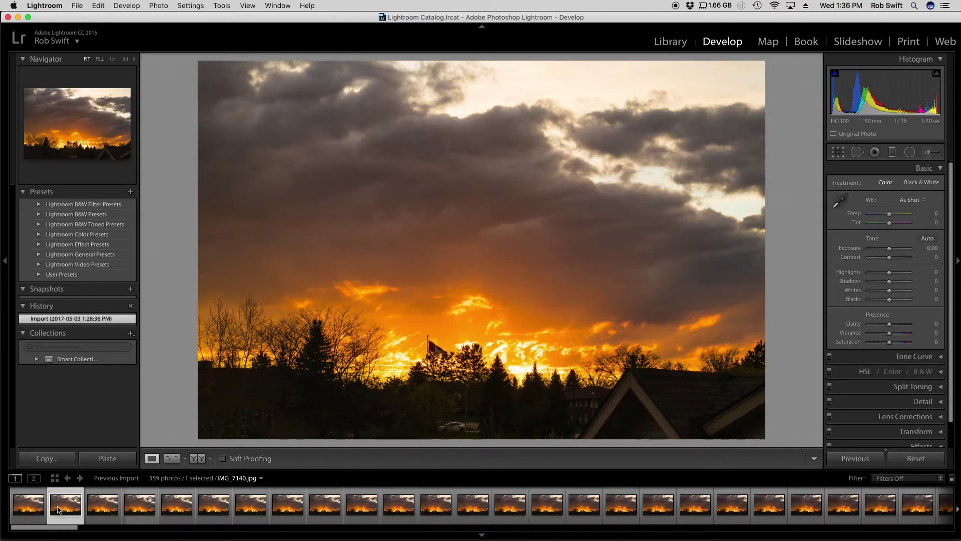
pyautogui.press('Right')
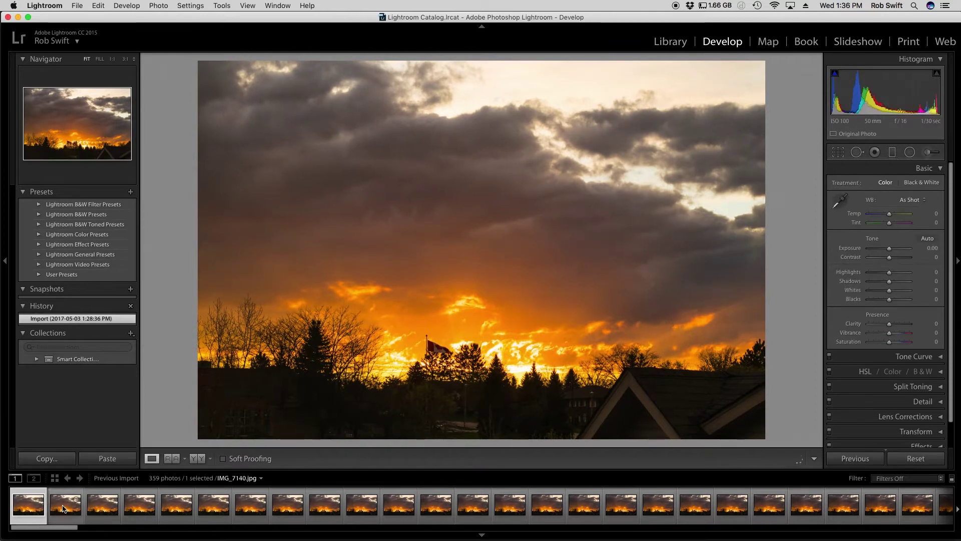
pyautogui.click(105, 510)
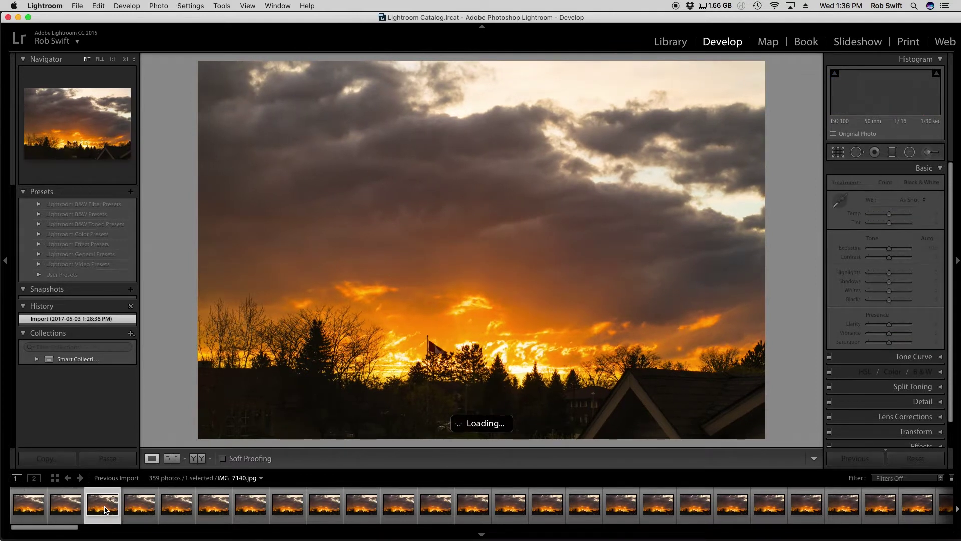
pyautogui.click(65, 505)
pyautogui.click(140, 531)
pyautogui.moveTo(140, 531); pyautogui.dragTo(43, 536)
pyautogui.click(28, 503)
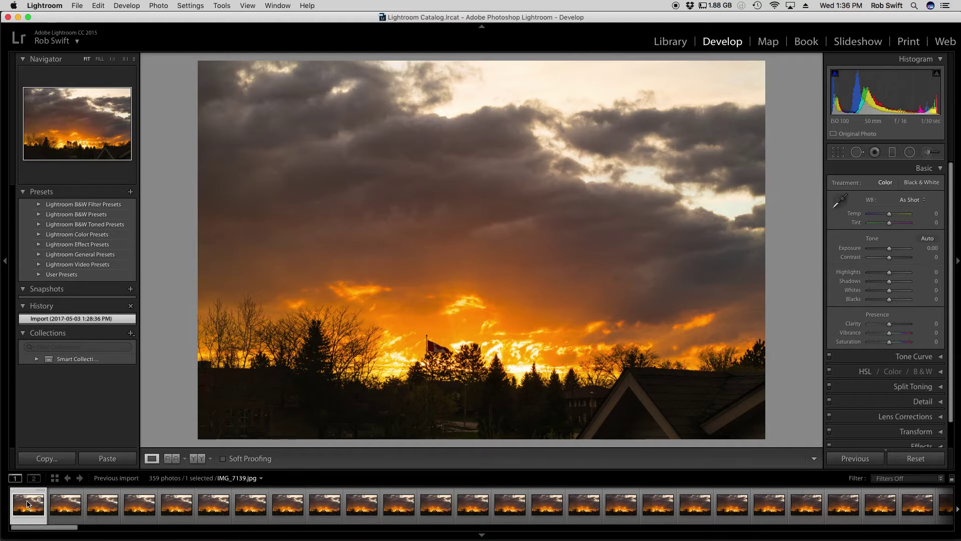
pyautogui.click(68, 508)
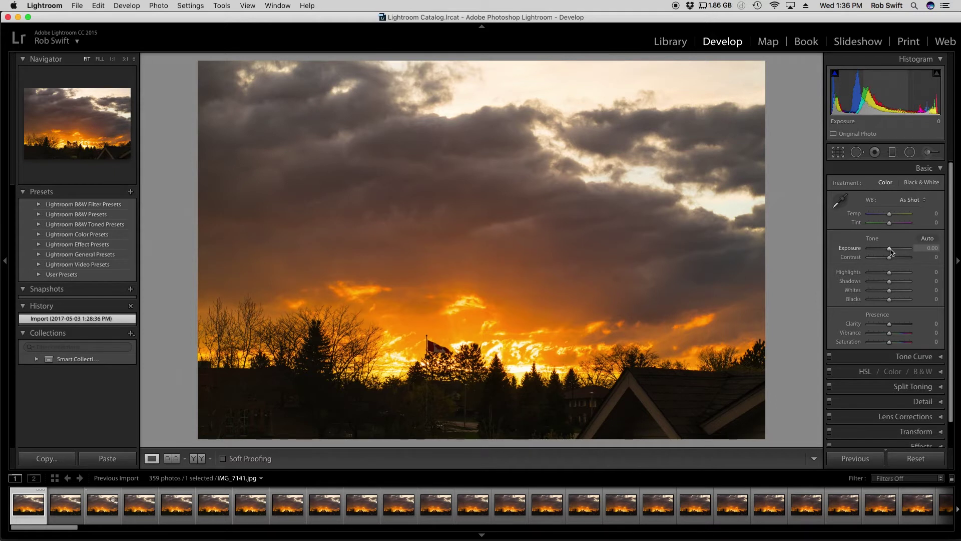
# Set Exposure +0.75, Contrast +41, Highlights +11, Shadows +8, Whites −33, Blacks −28, Clarity +5
pyautogui.moveTo(890, 252)
pyautogui.mouseDown()
pyautogui.moveTo(880, 249)
pyautogui.moveTo(894, 252)
pyautogui.mouseUp()
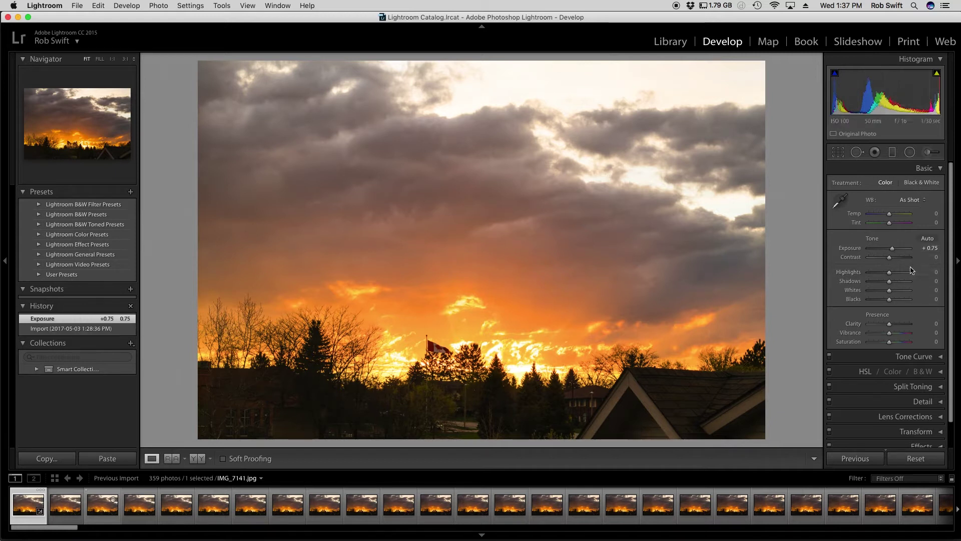
pyautogui.moveTo(890, 257); pyautogui.dragTo(901, 259)
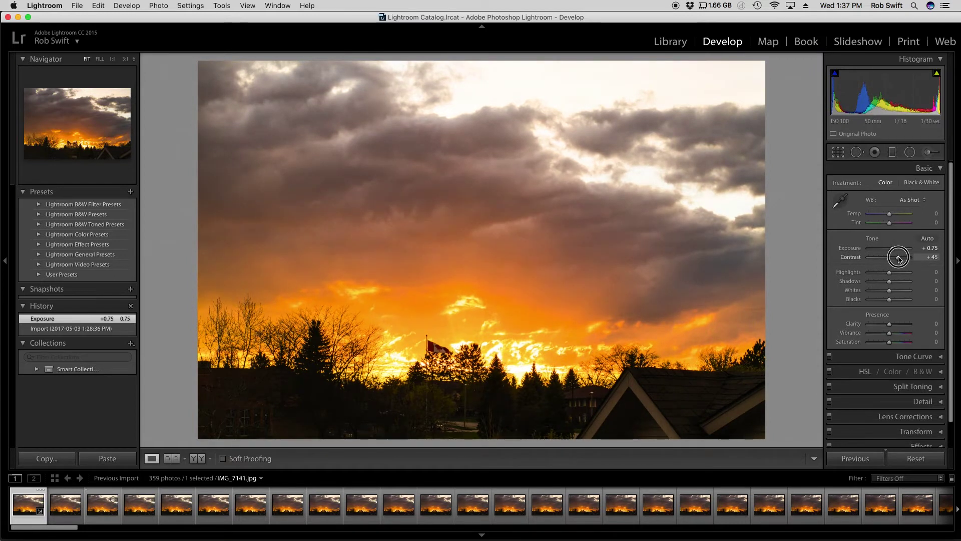
pyautogui.moveTo(898, 257); pyautogui.dragTo(898, 257)
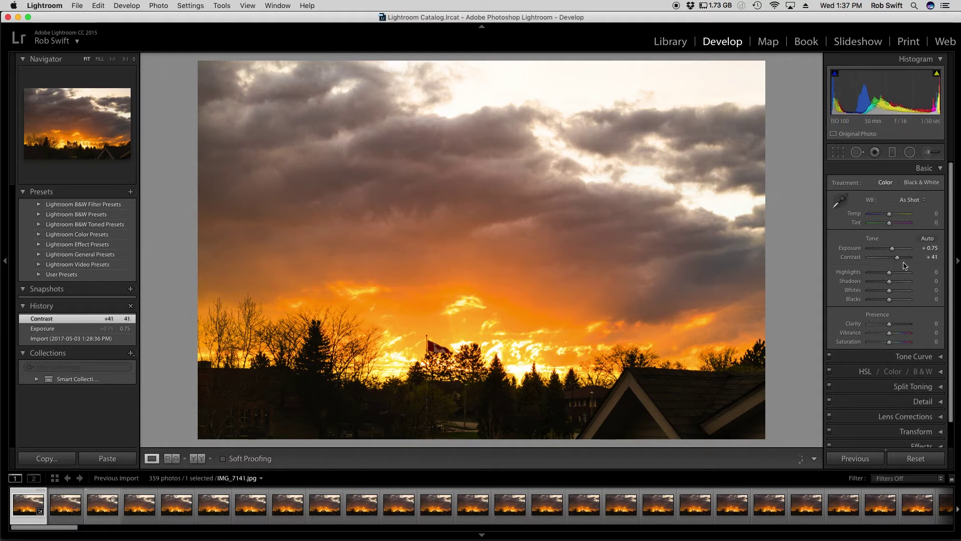
pyautogui.moveTo(889, 275); pyautogui.dragTo(883, 303)
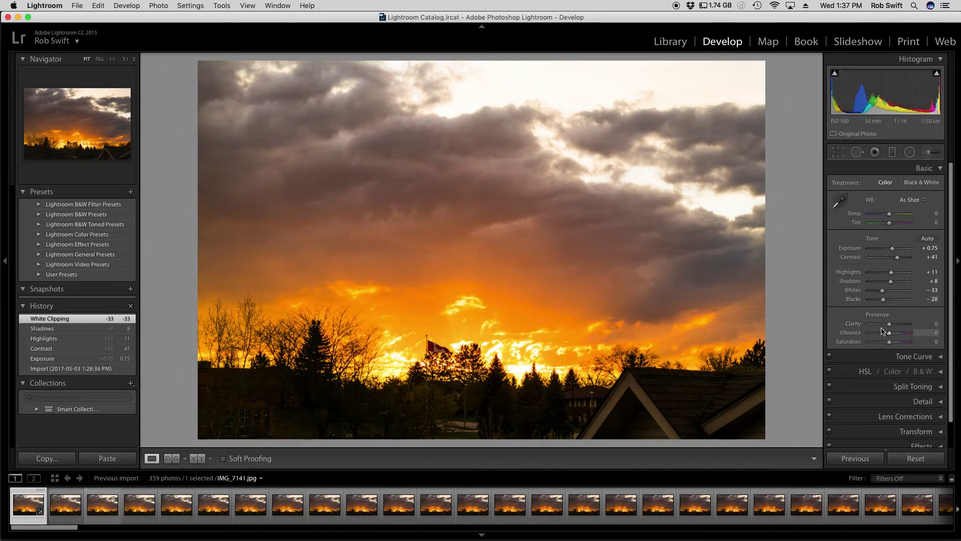
pyautogui.moveTo(891, 326); pyautogui.dragTo(893, 326)
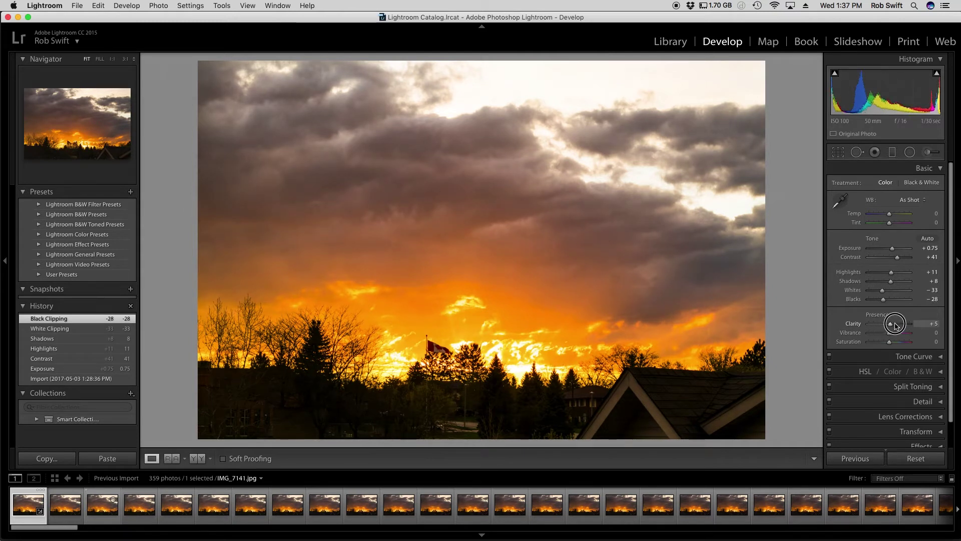
# Set Clarity +9, Vibrance +21, Saturation +8, Temp −14 and raise Contrast to +47
pyautogui.click(912, 324)
pyautogui.moveTo(911, 324); pyautogui.dragTo(890, 327)
pyautogui.moveTo(890, 333)
pyautogui.mouseDown()
pyautogui.moveTo(926, 337)
pyautogui.moveTo(894, 334)
pyautogui.moveTo(890, 343)
pyautogui.mouseUp()
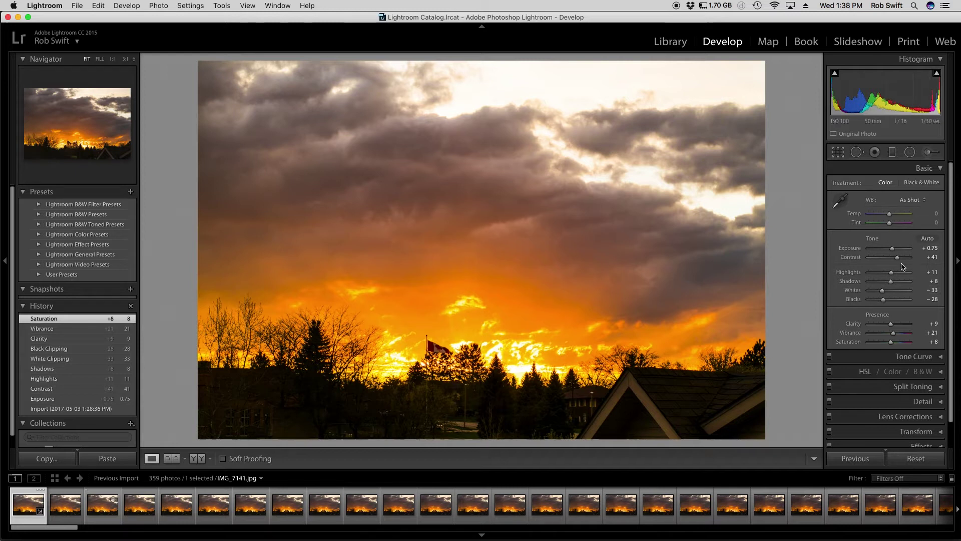
pyautogui.moveTo(889, 216)
pyautogui.mouseDown()
pyautogui.moveTo(879, 216)
pyautogui.moveTo(888, 222)
pyautogui.mouseUp()
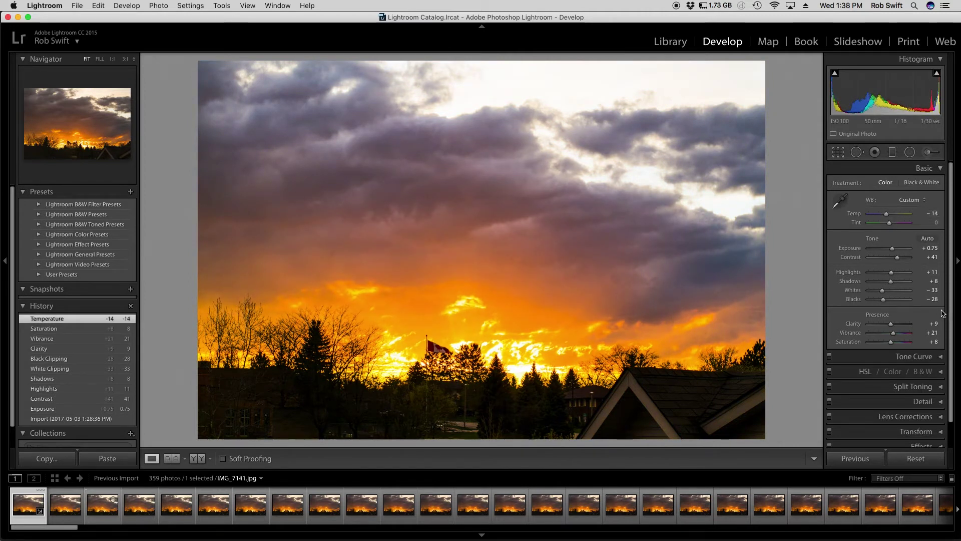
pyautogui.moveTo(898, 257); pyautogui.dragTo(895, 253)
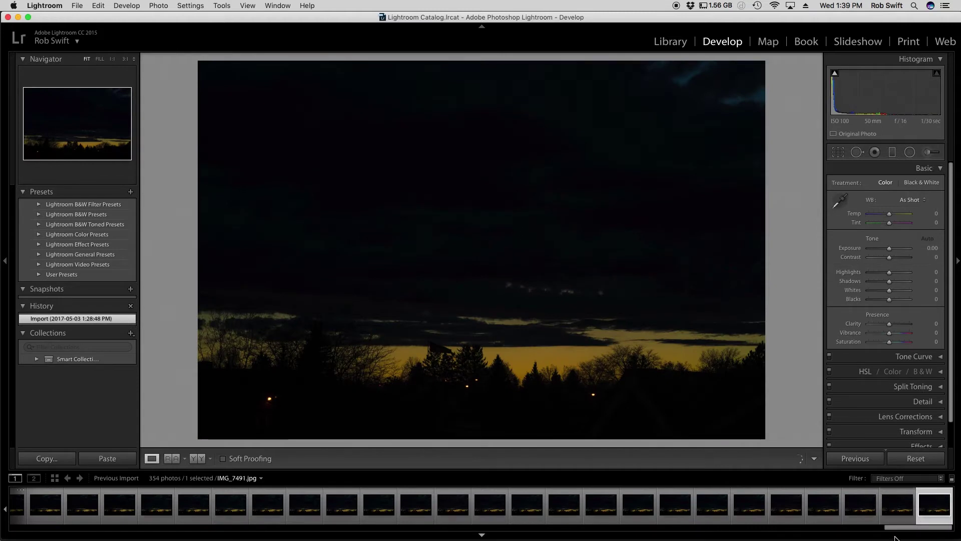
# Select all 354 filmstrip photos with graded frame IMG_7139 as the reference
pyautogui.moveTo(916, 528); pyautogui.dragTo(30, 532)
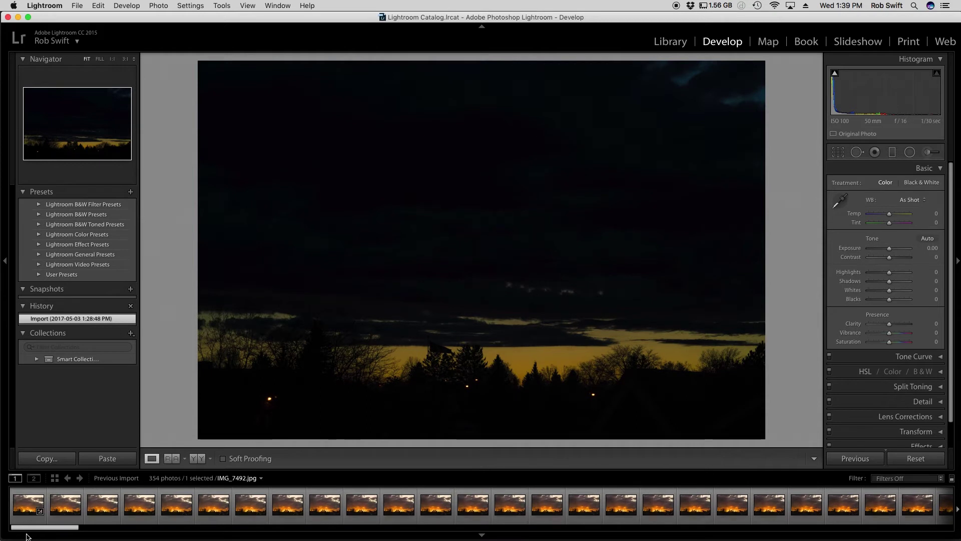
pyautogui.click(25, 506)
pyautogui.moveTo(45, 532); pyautogui.dragTo(951, 537)
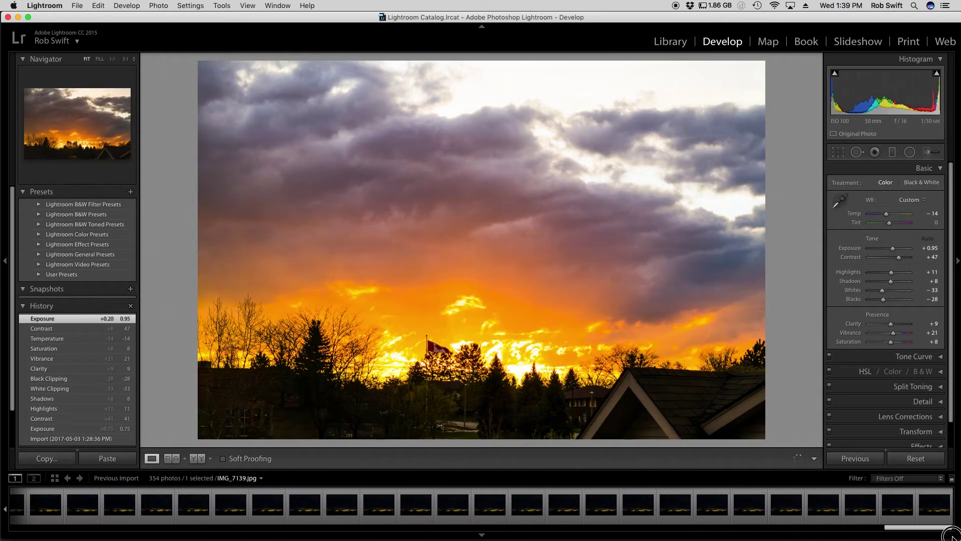
pyautogui.click(933, 509)
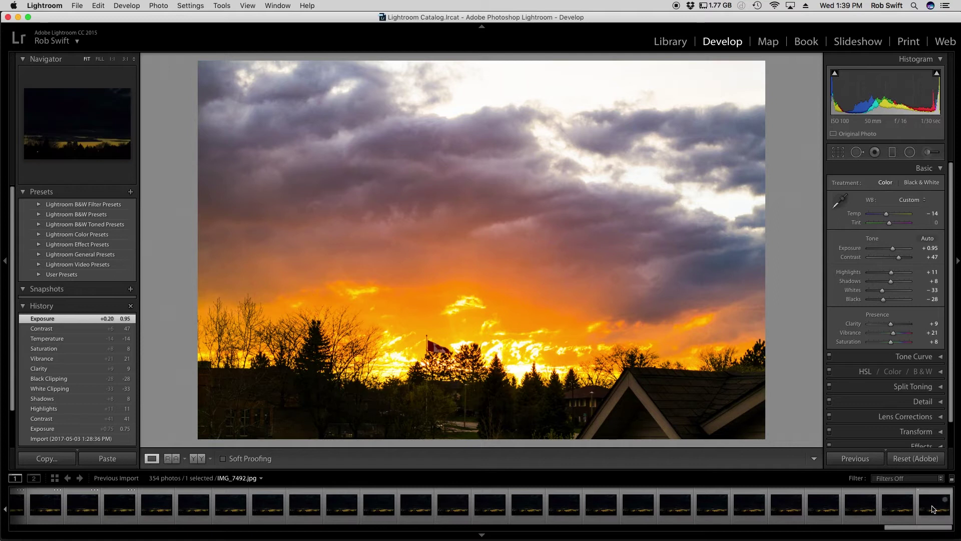
pyautogui.press('super+a')
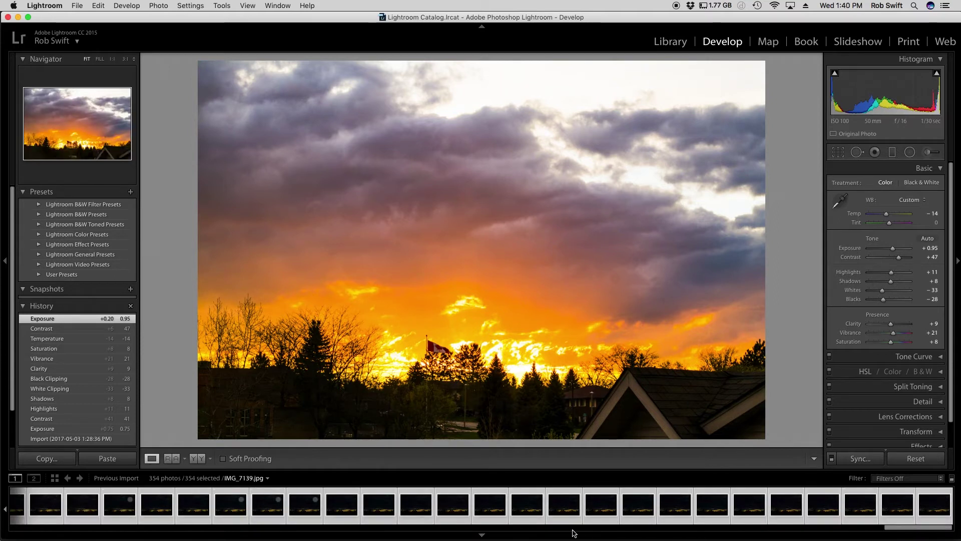
# Synchronize the graded frame's settings across all 354 selected photos
pyautogui.click(855, 459)
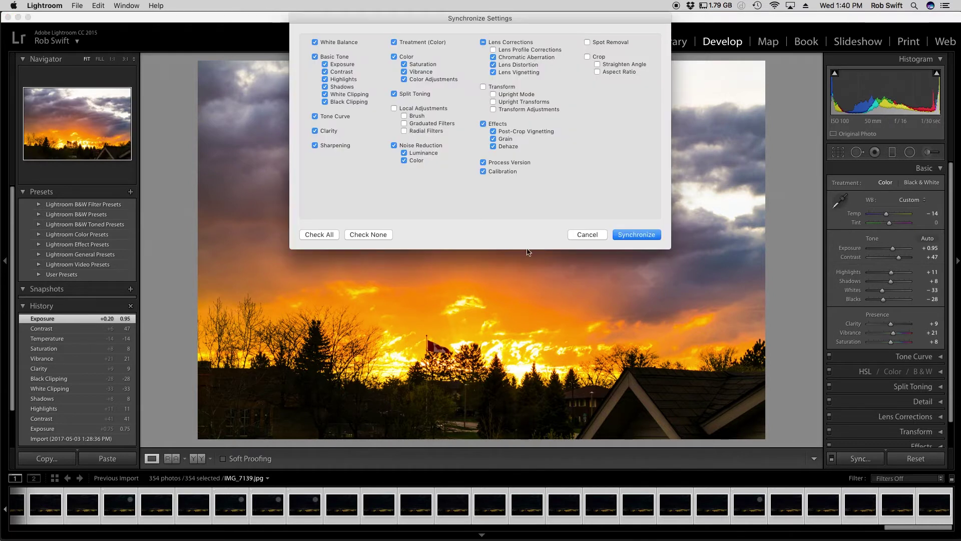
pyautogui.moveTo(528, 21); pyautogui.dragTo(520, 54)
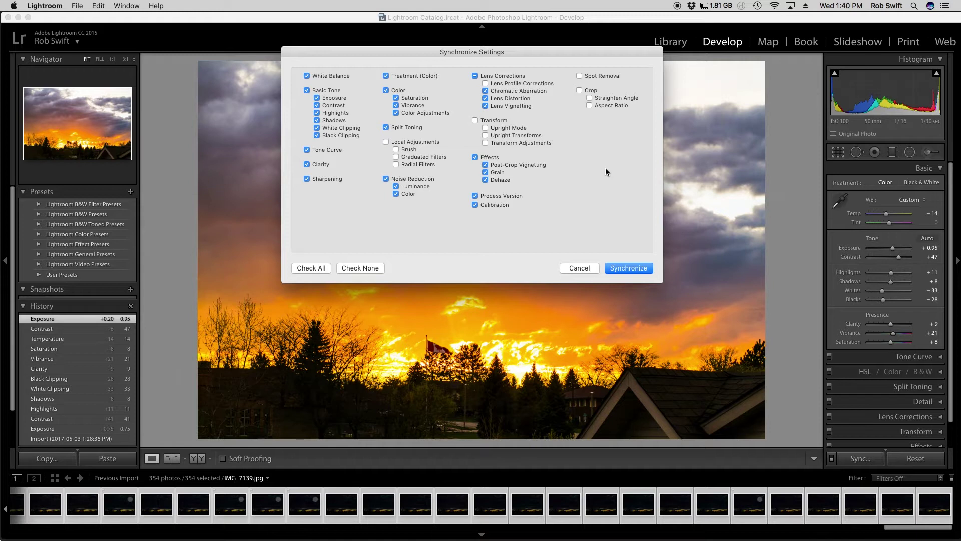
pyautogui.click(630, 268)
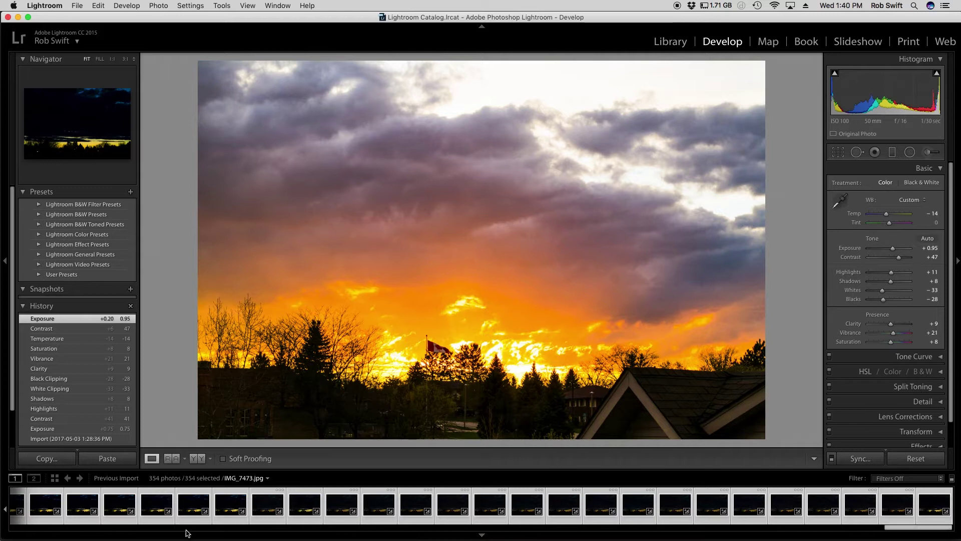
# Check the synced grade on early frames IMG_7139, IMG_7140, IMG_7142, IMG_7156 and IMG_7161
pyautogui.moveTo(910, 529); pyautogui.dragTo(20, 529)
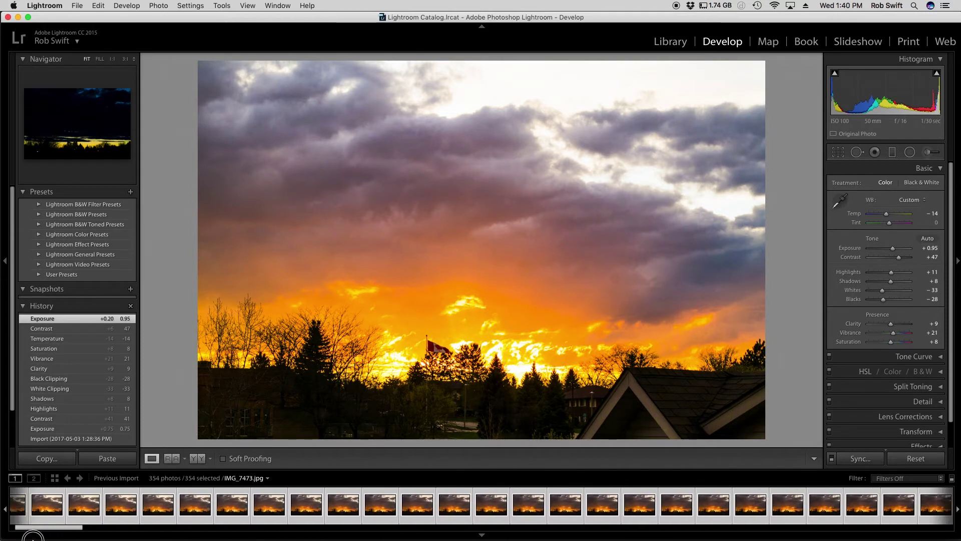
pyautogui.click(60, 505)
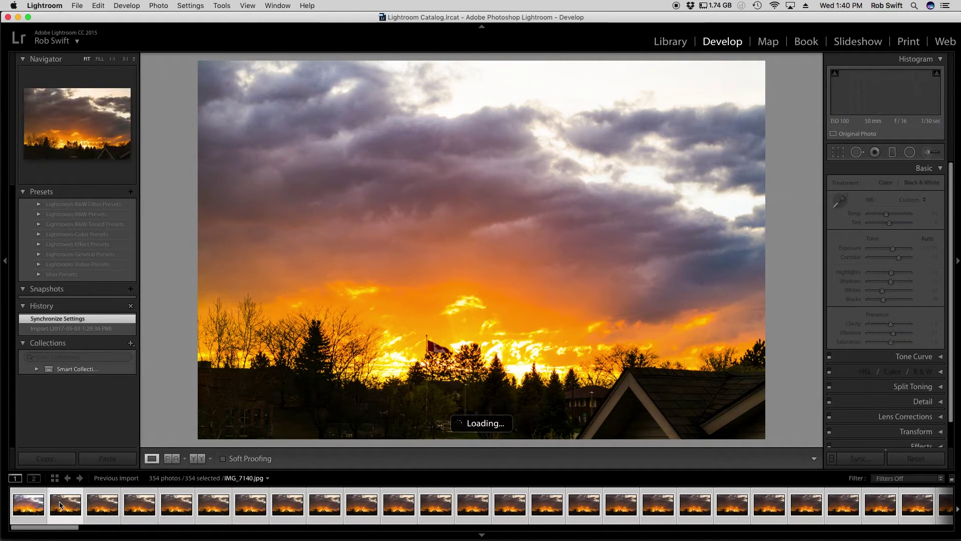
pyautogui.click(39, 506)
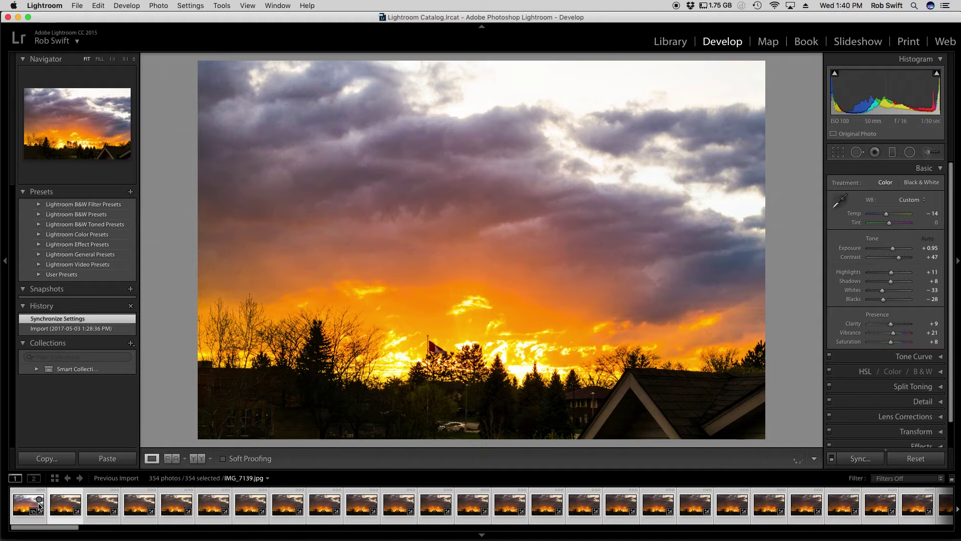
pyautogui.click(62, 507)
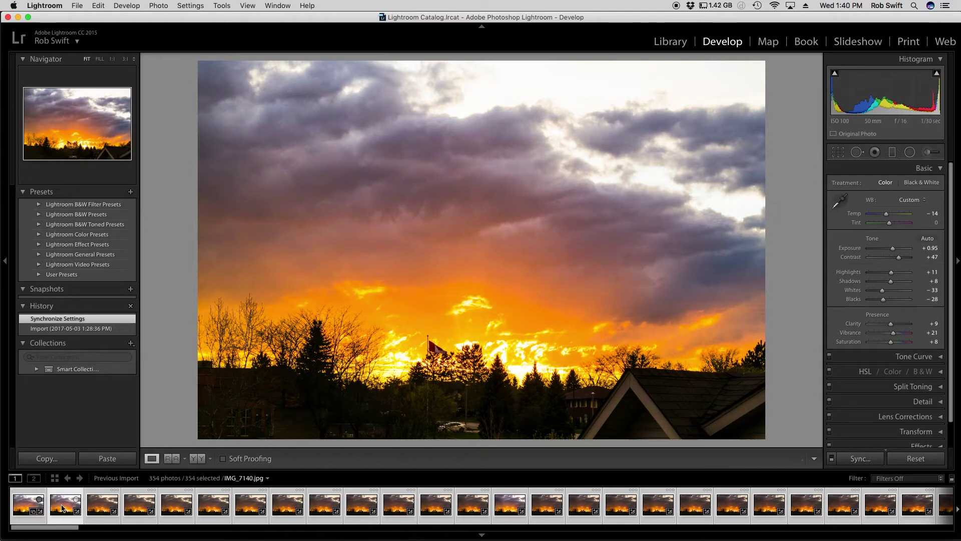
pyautogui.click(140, 510)
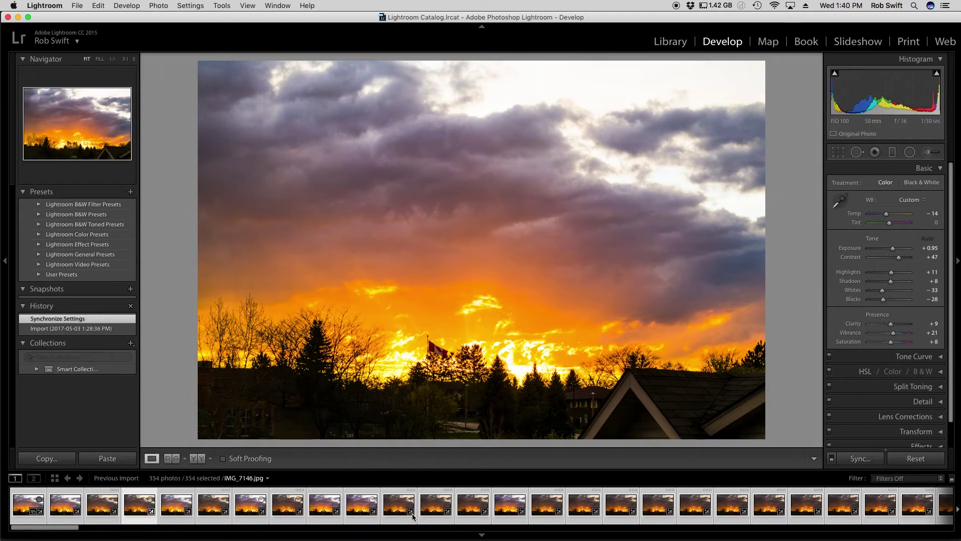
pyautogui.click(629, 507)
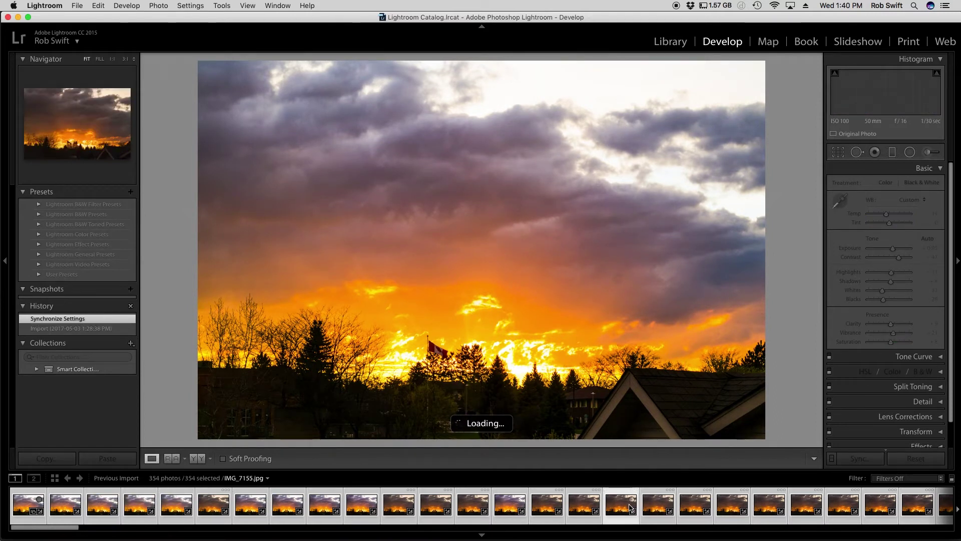
pyautogui.click(841, 507)
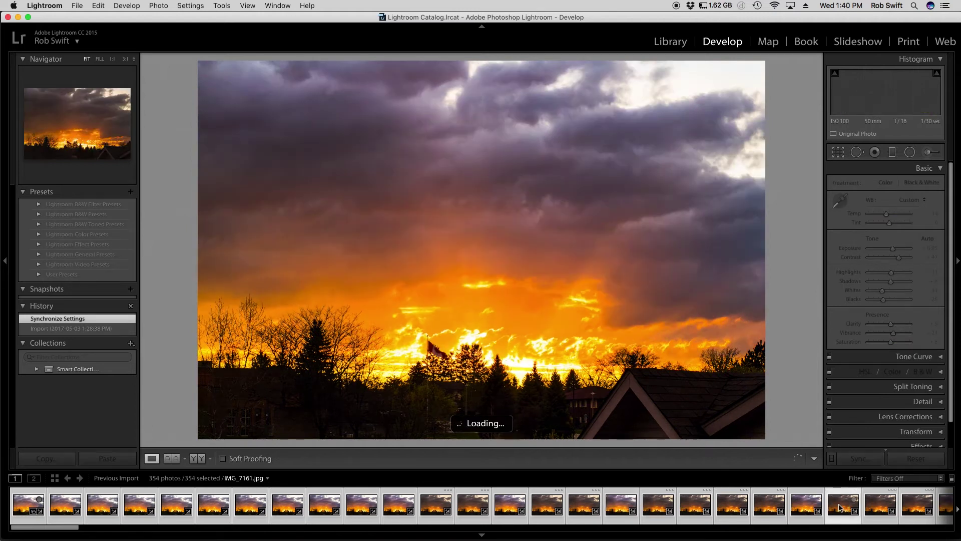
# Open the darker later frame IMG_7347 to confirm it carries the synced grade
pyautogui.moveTo(68, 526); pyautogui.dragTo(568, 523)
pyautogui.click(548, 505)
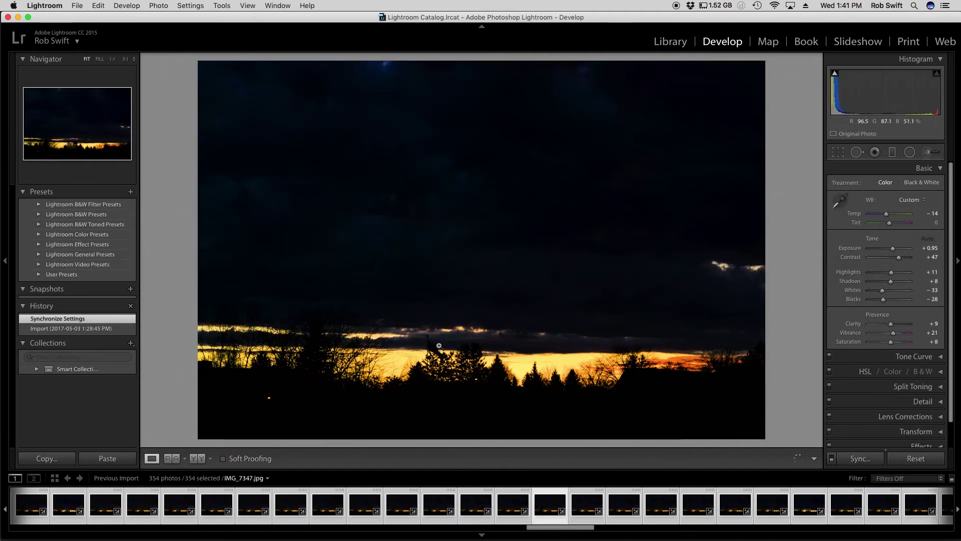
pyautogui.moveTo(582, 531); pyautogui.dragTo(616, 526)
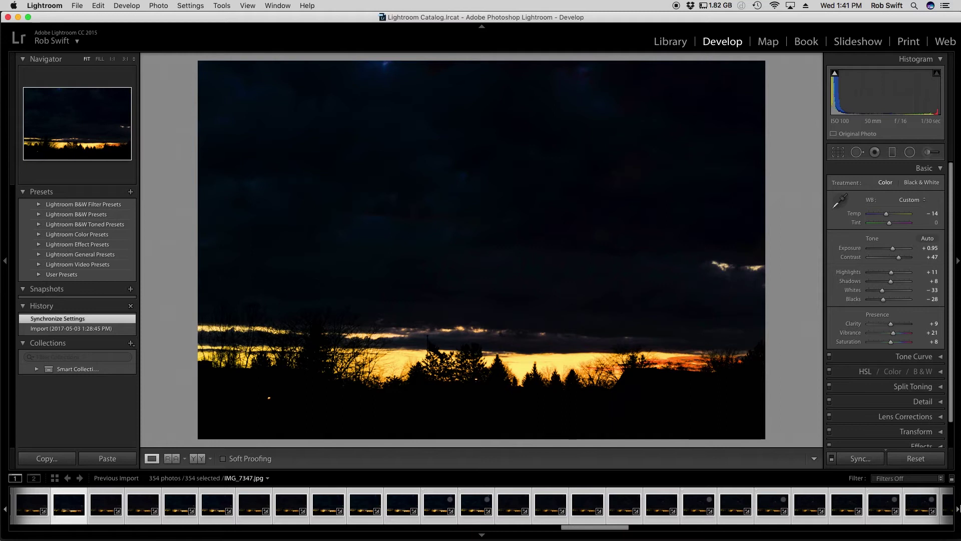
# Compare the grade on the last photo and the first photo of the sequence
pyautogui.moveTo(600, 527); pyautogui.dragTo(929, 525)
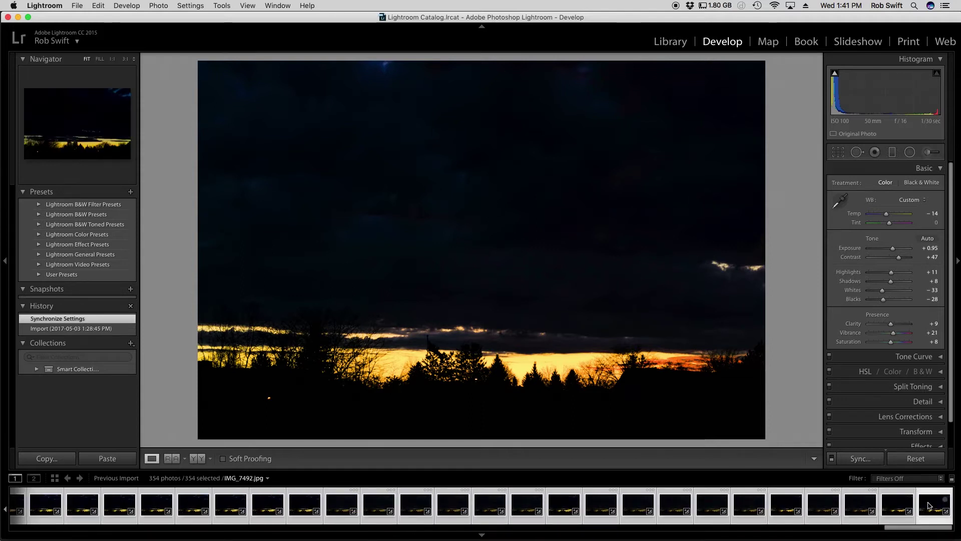
pyautogui.click(929, 506)
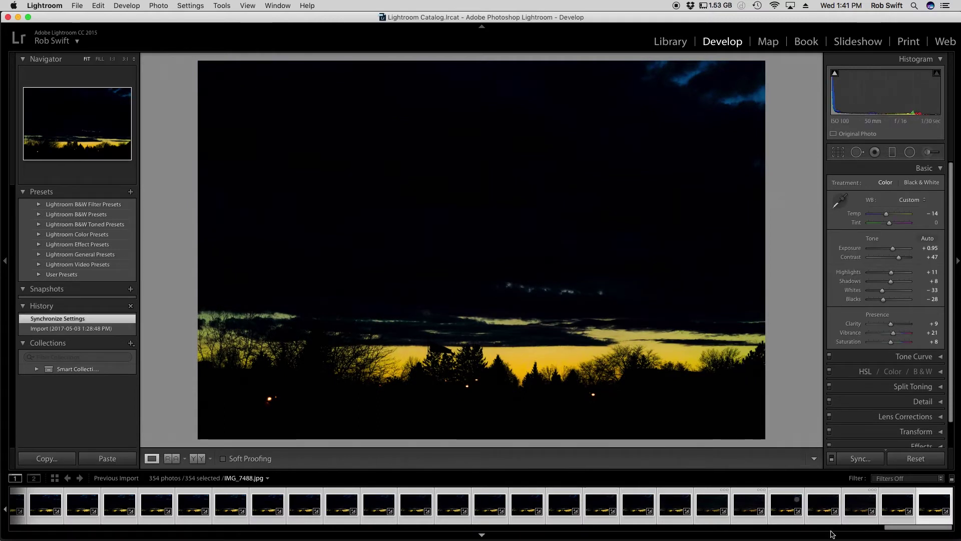
pyautogui.moveTo(888, 527); pyautogui.dragTo(25, 538)
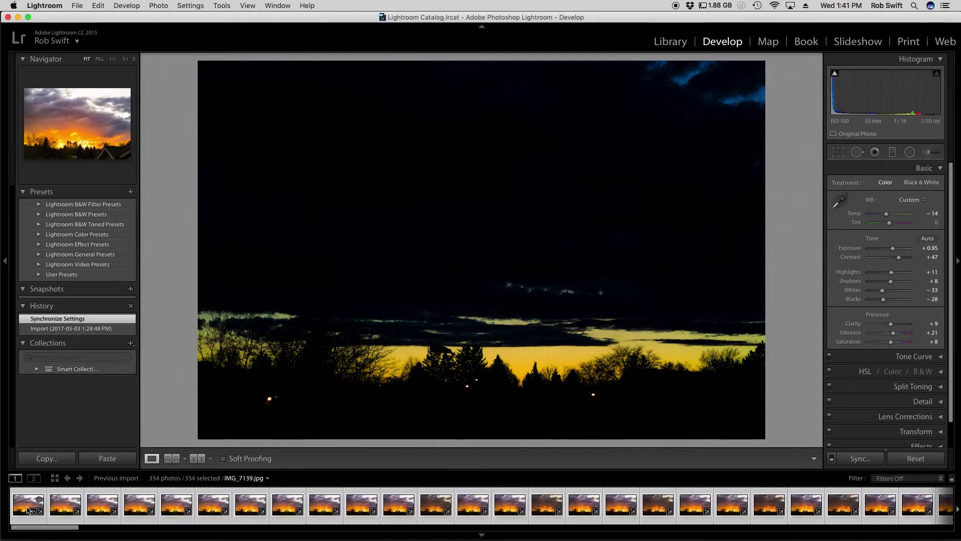
pyautogui.click(46, 508)
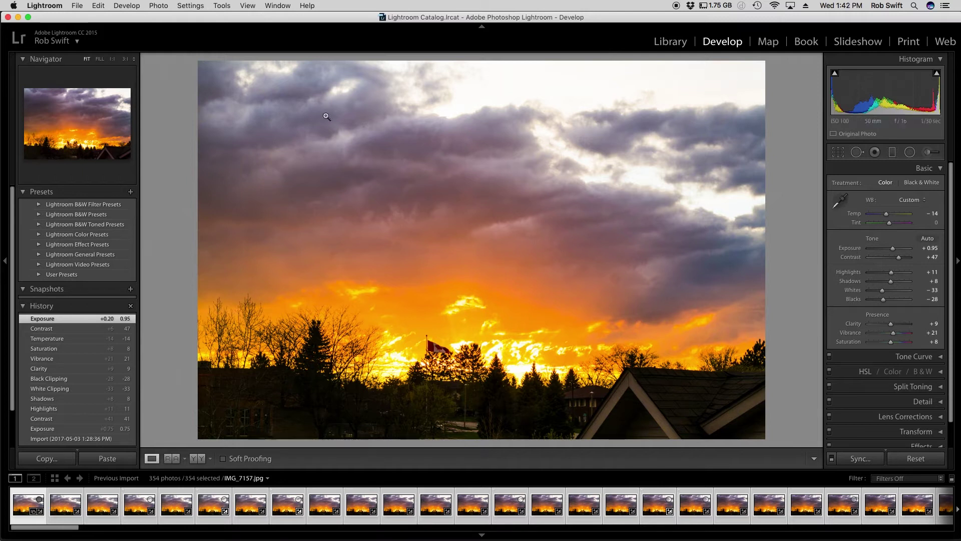
# Spot-check the grade on frames IMG_7161, IMG_7237, IMG_7303, IMG_7311 and IMG_7296
pyautogui.click(831, 503)
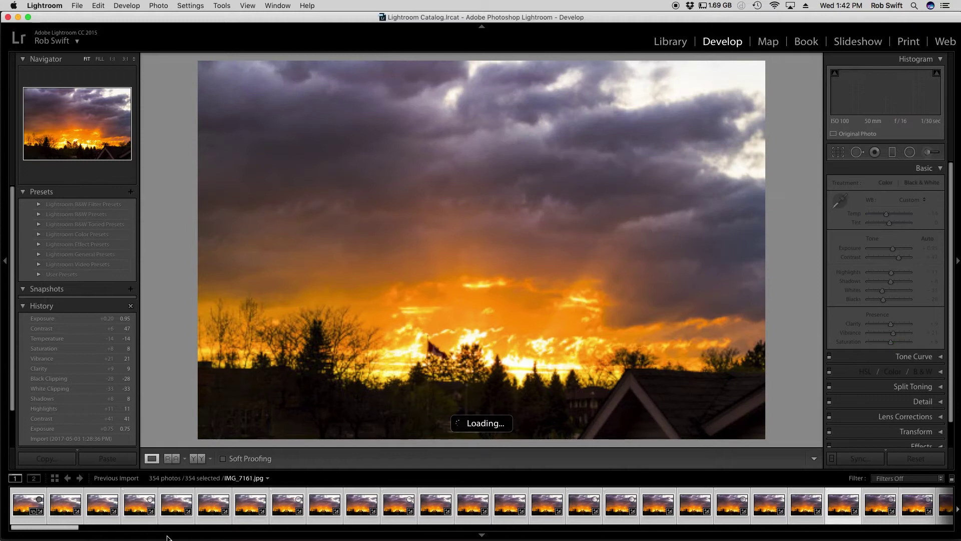
pyautogui.moveTo(61, 528); pyautogui.dragTo(283, 534)
pyautogui.click(580, 505)
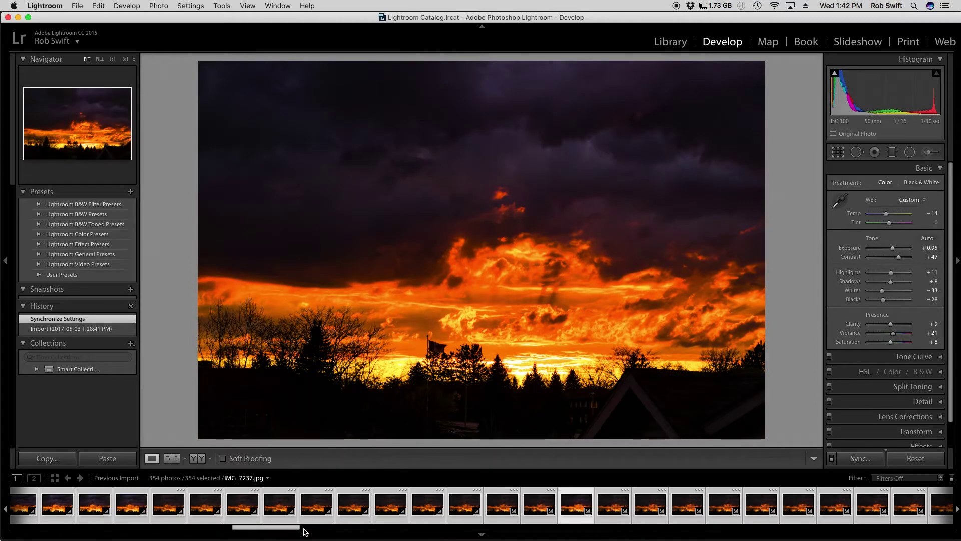
pyautogui.moveTo(288, 532); pyautogui.dragTo(475, 533)
pyautogui.click(432, 507)
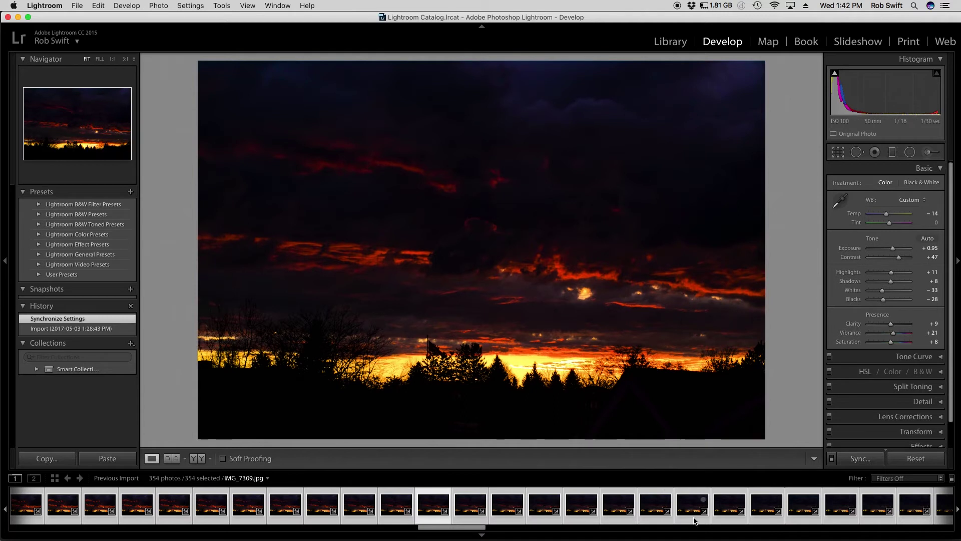
pyautogui.click(730, 508)
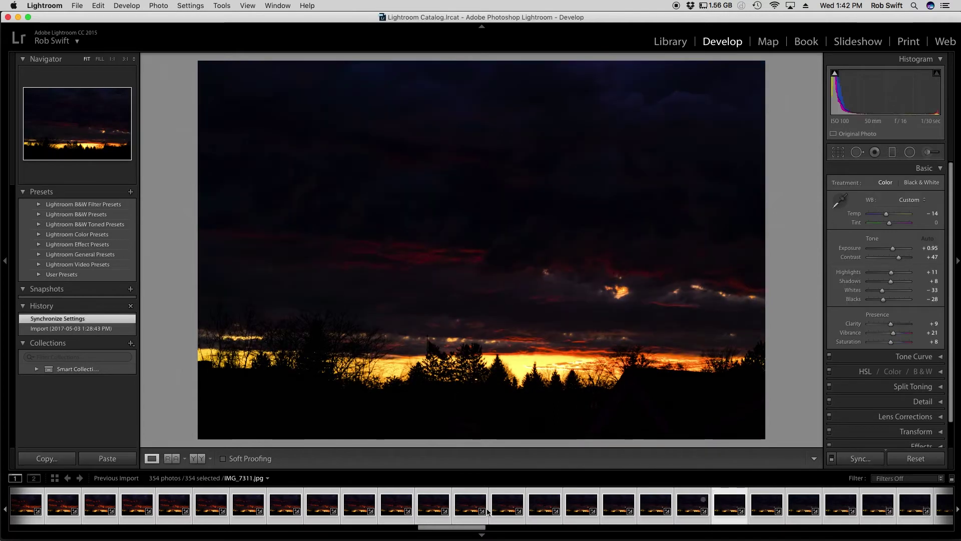
pyautogui.click(174, 507)
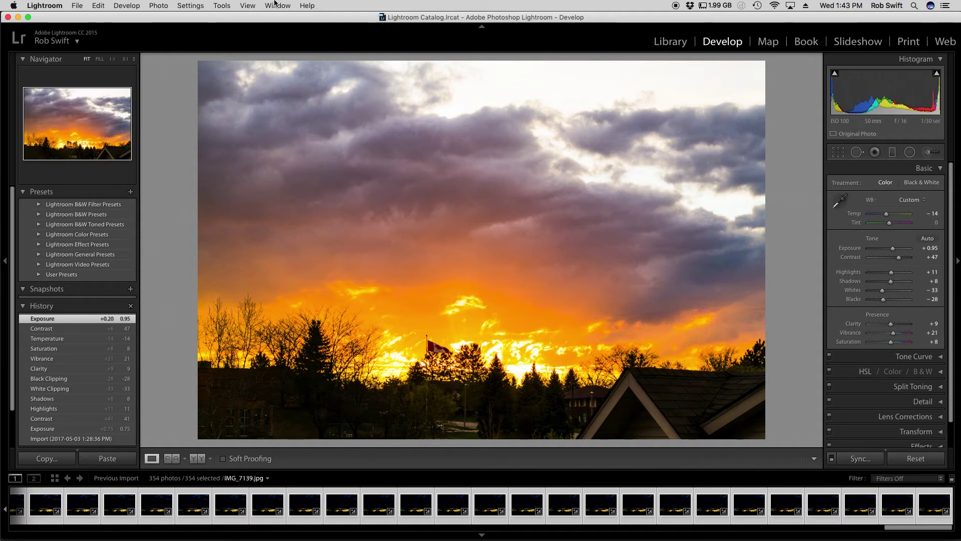
# Export all 354 graded photos as sRGB JPEGs to the timelapse/graded folder
pyautogui.click(76, 6)
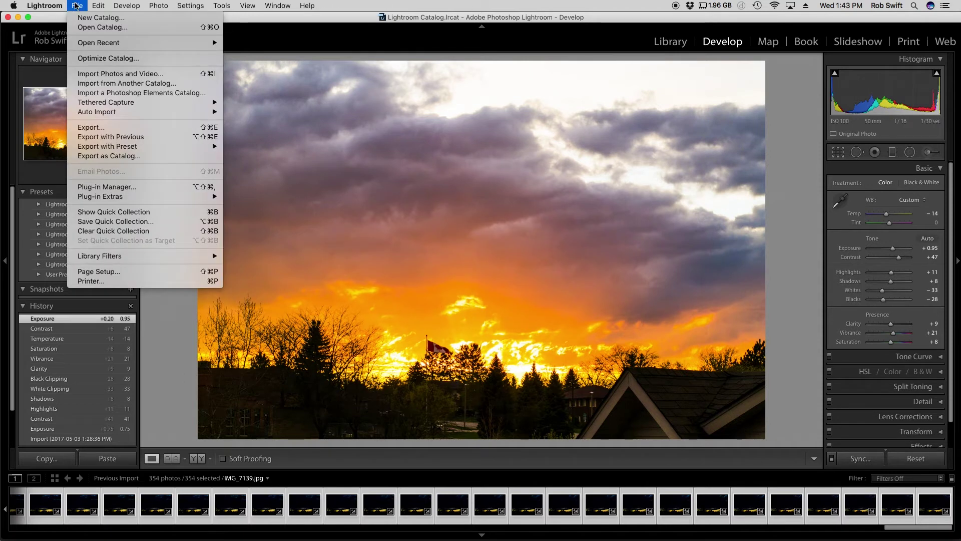
pyautogui.click(97, 131)
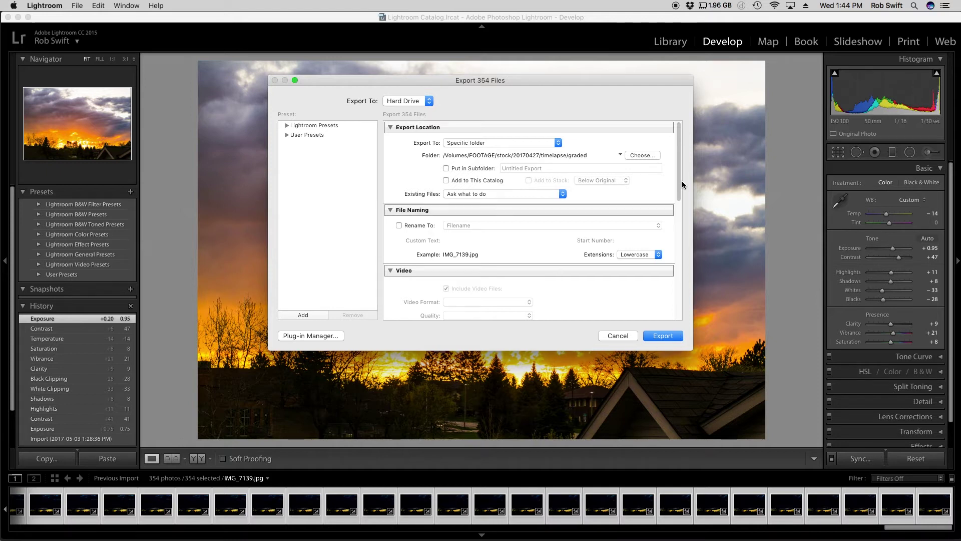
pyautogui.moveTo(679, 183); pyautogui.dragTo(683, 254)
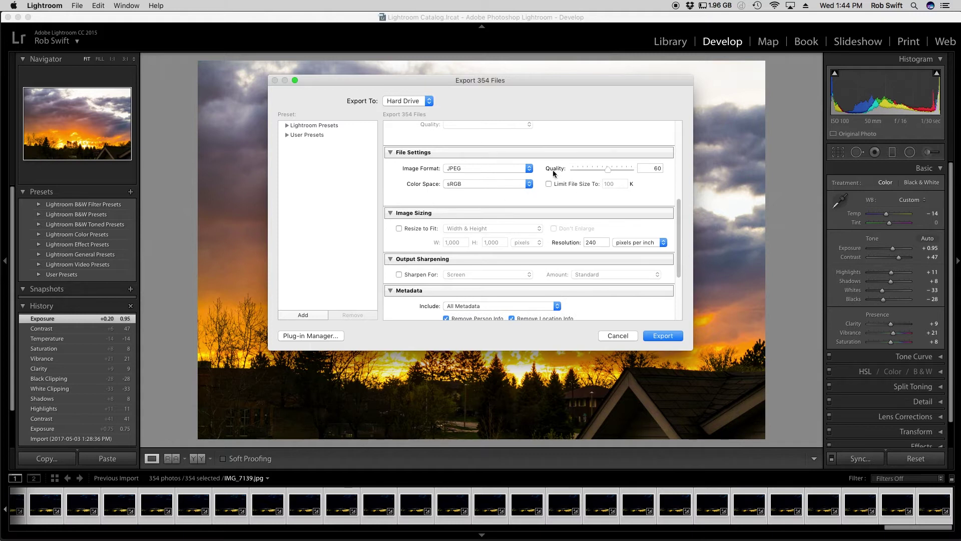
pyautogui.moveTo(678, 263); pyautogui.dragTo(687, 159)
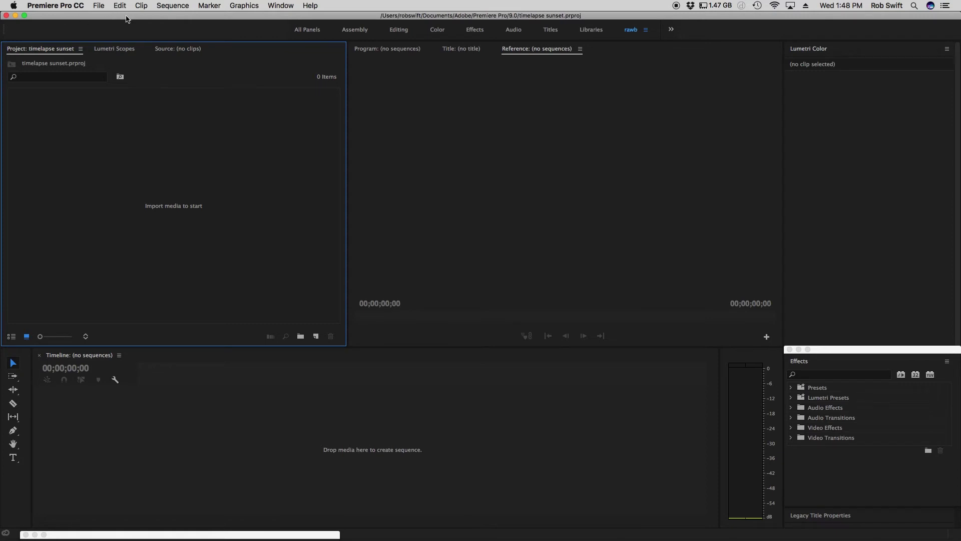
# Browse to the graded folder of exported JPEGs in Premiere's import dialog
pyautogui.click(99, 6)
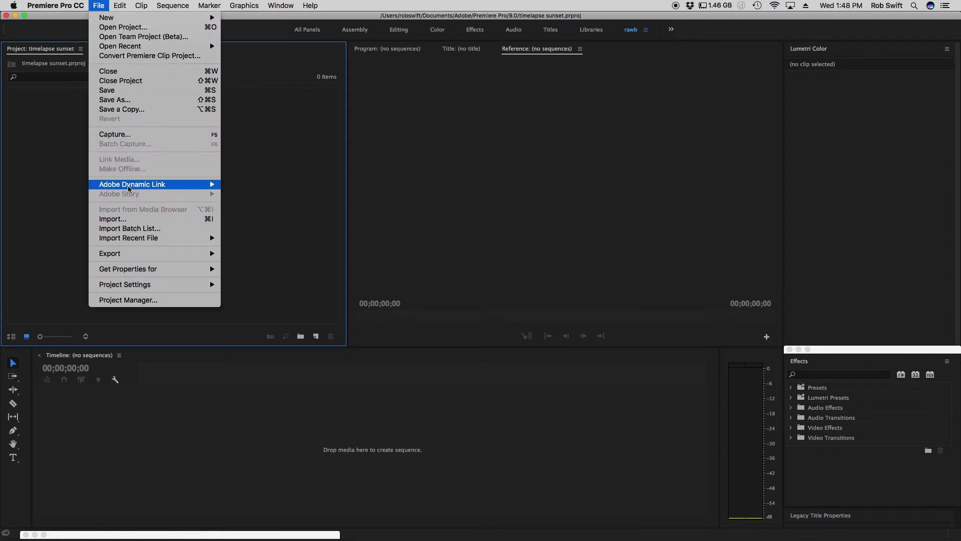
pyautogui.click(111, 222)
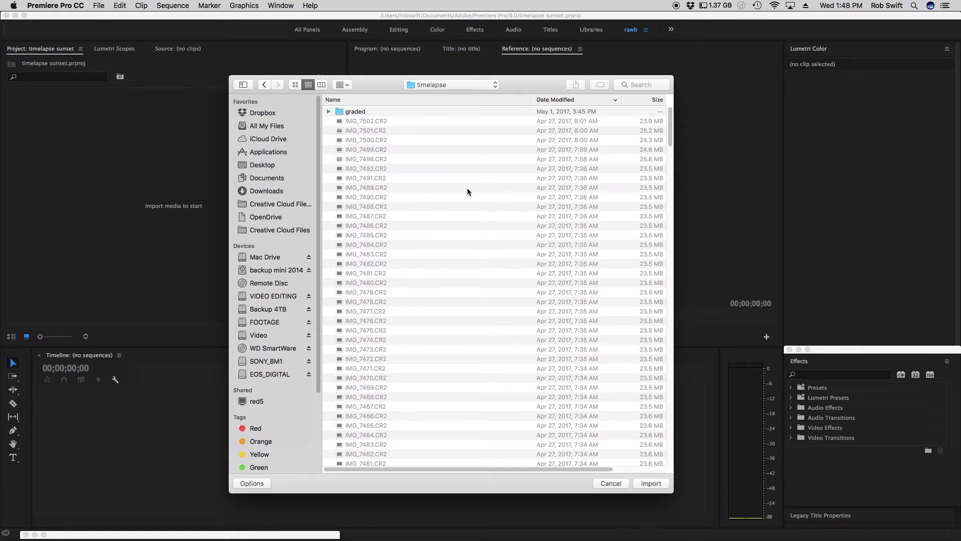
pyautogui.moveTo(532, 83)
pyautogui.mouseDown()
pyautogui.moveTo(551, 88)
pyautogui.moveTo(523, 85)
pyautogui.mouseUp()
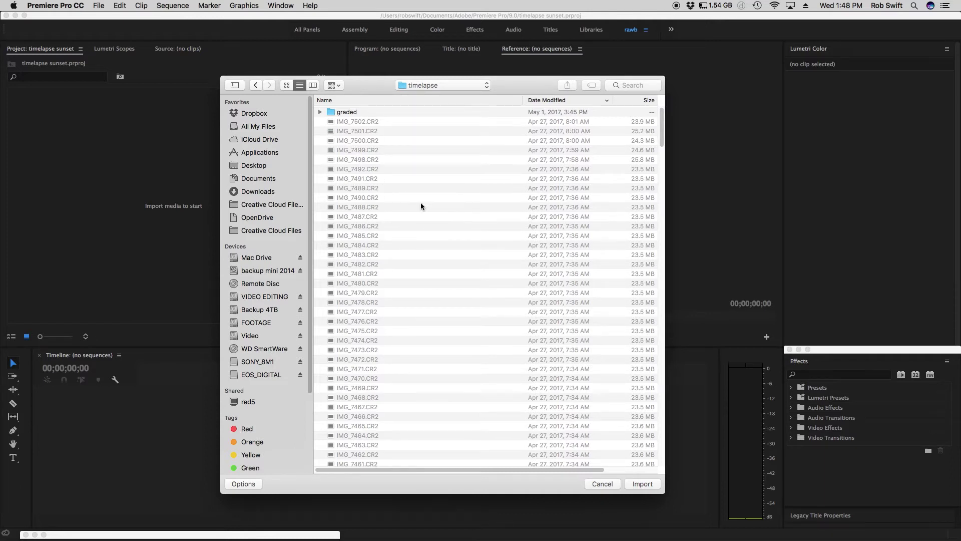
pyautogui.doubleClick(343, 112)
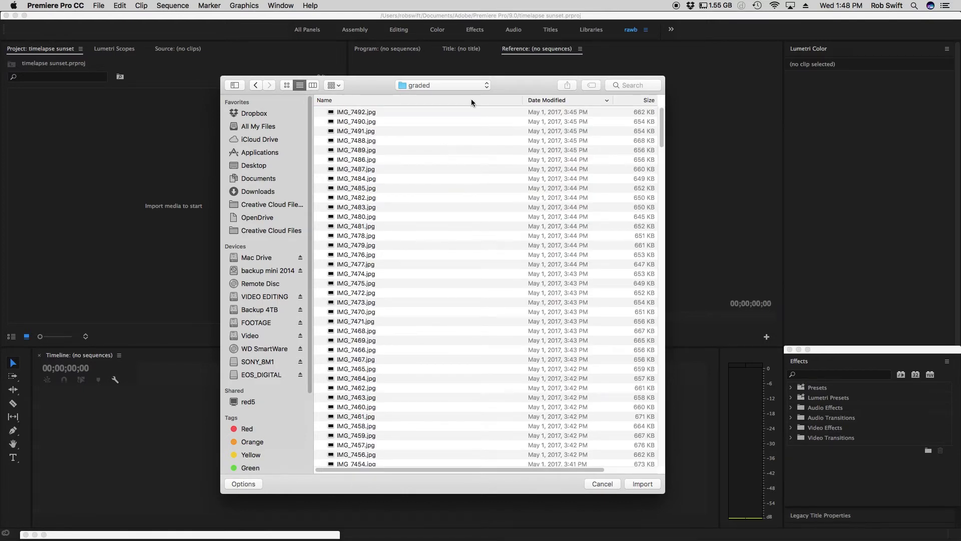
pyautogui.moveTo(663, 131); pyautogui.dragTo(662, 250)
pyautogui.click(664, 459)
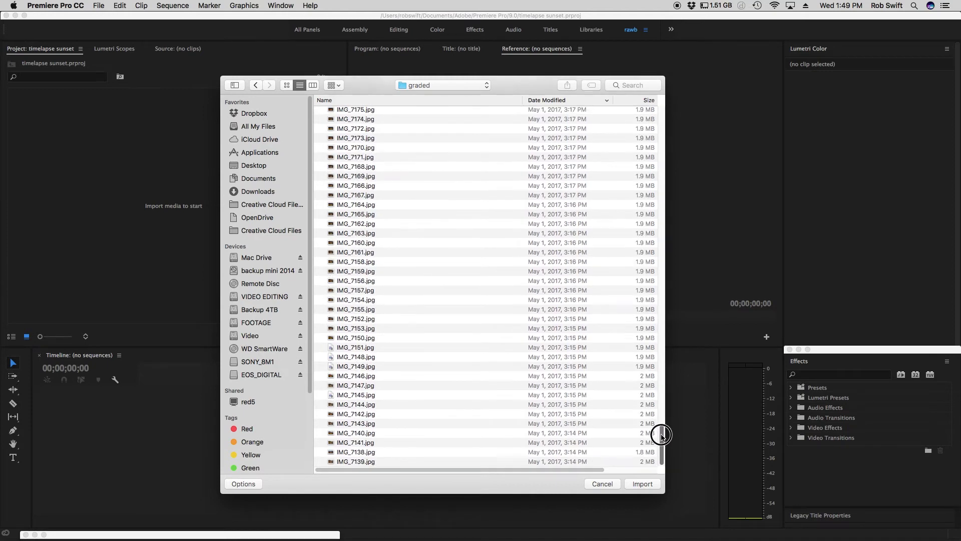
pyautogui.moveTo(662, 77); pyautogui.dragTo(658, 75)
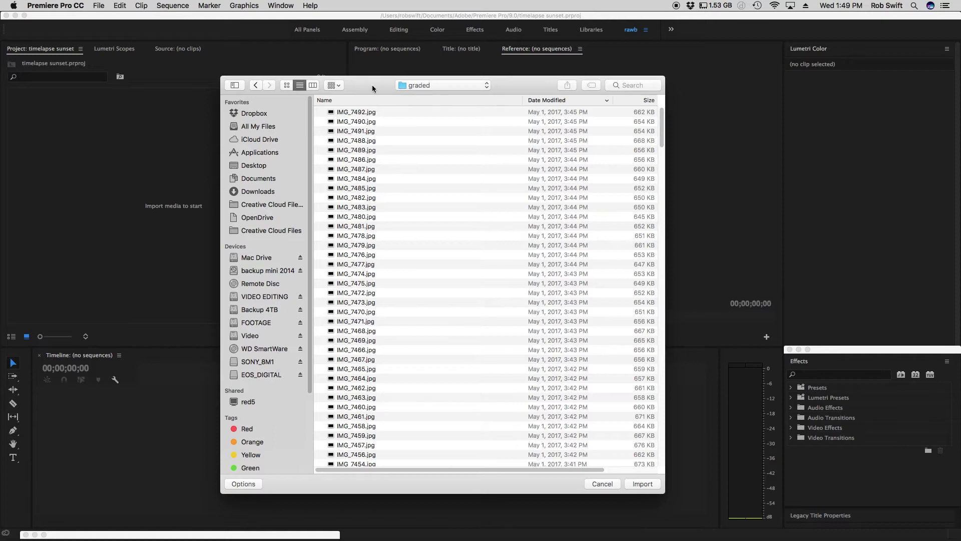
# Import IMG_7138.jpg with Image Sequence ticked, as one clip, after sorting files by name
pyautogui.click(353, 114)
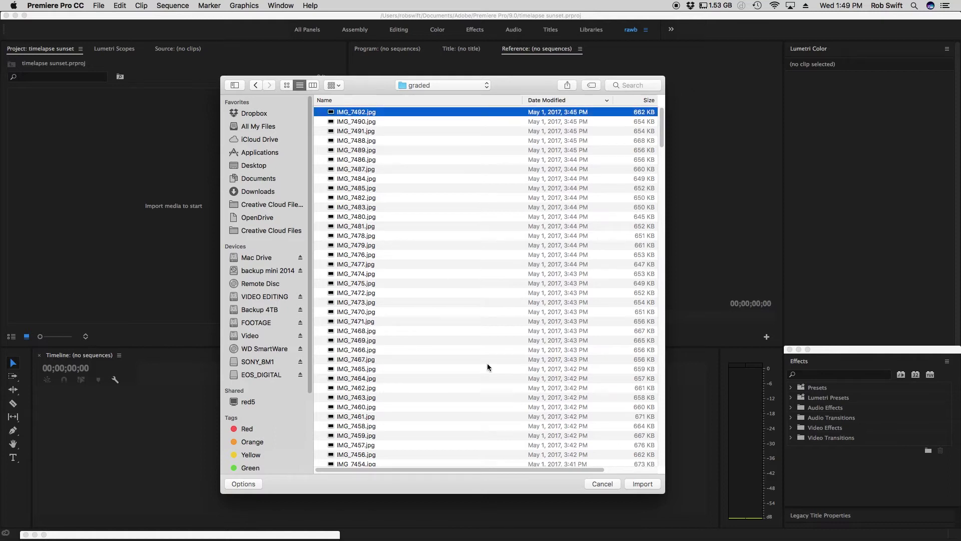
pyautogui.click(254, 483)
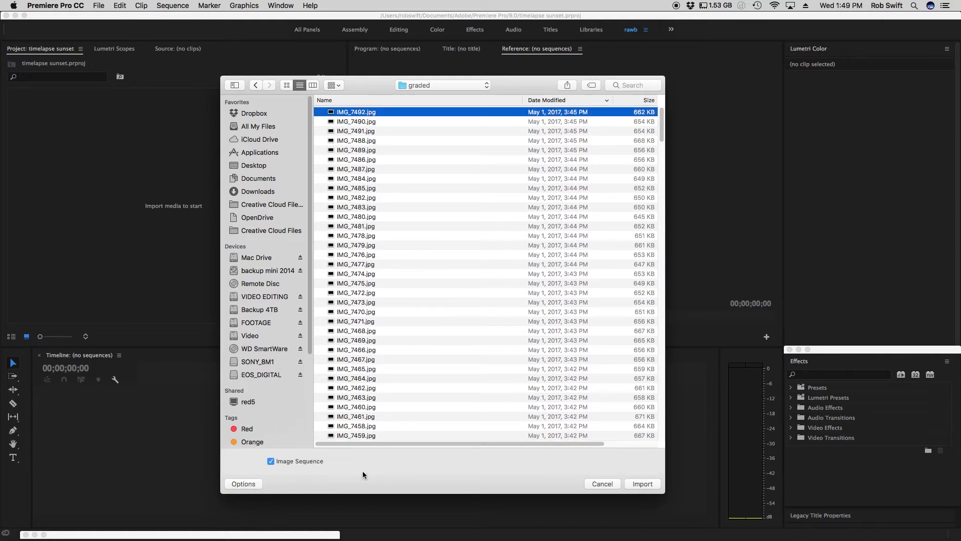
pyautogui.moveTo(372, 84); pyautogui.dragTo(386, 86)
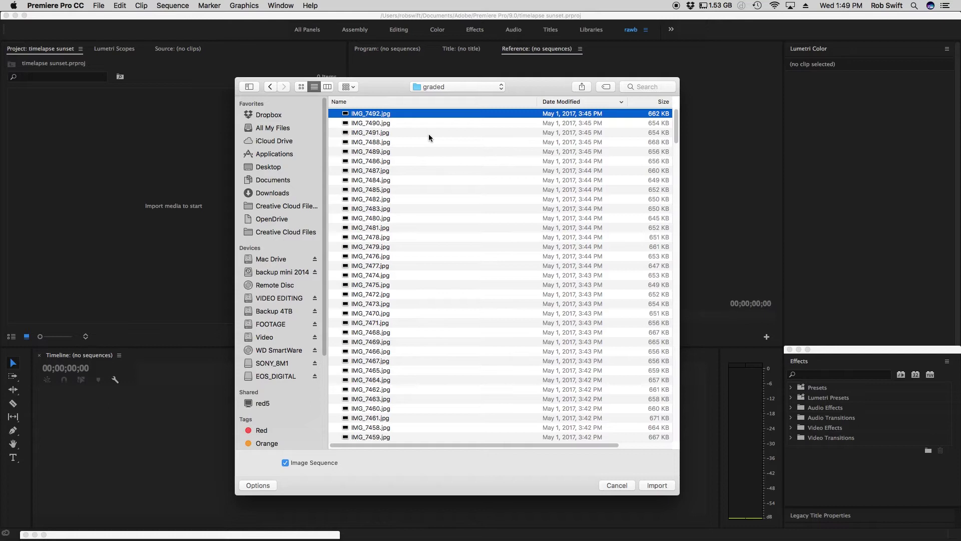
pyautogui.click(529, 103)
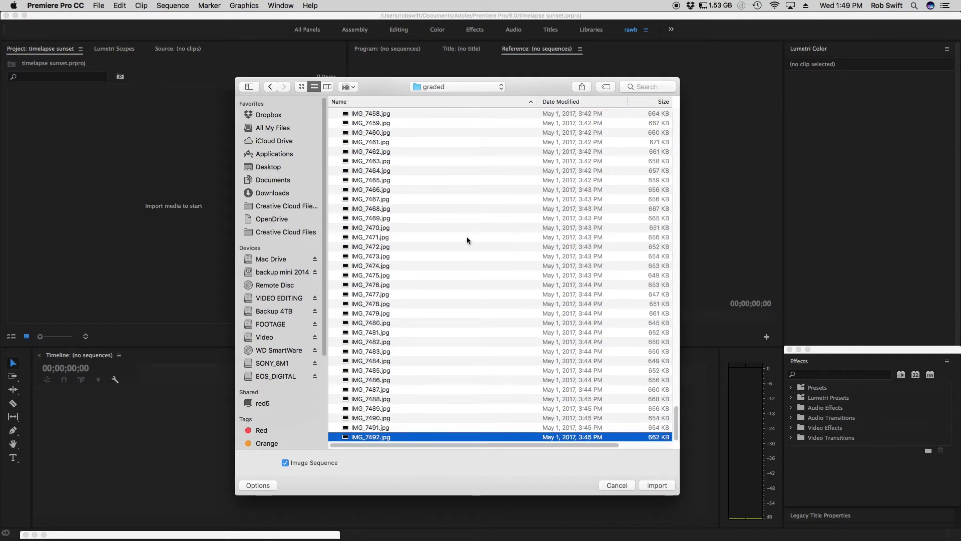
pyautogui.scroll(20, 467, 236)
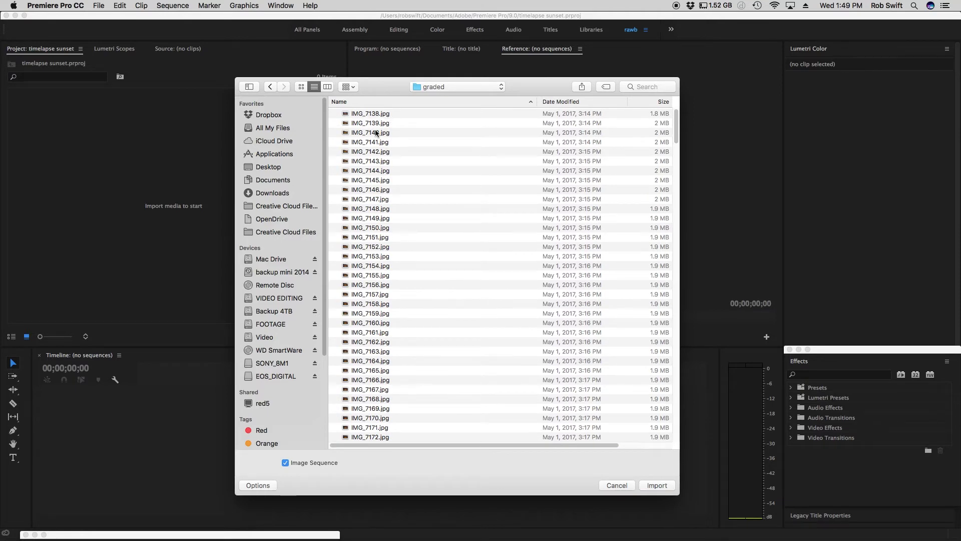
pyautogui.click(374, 255)
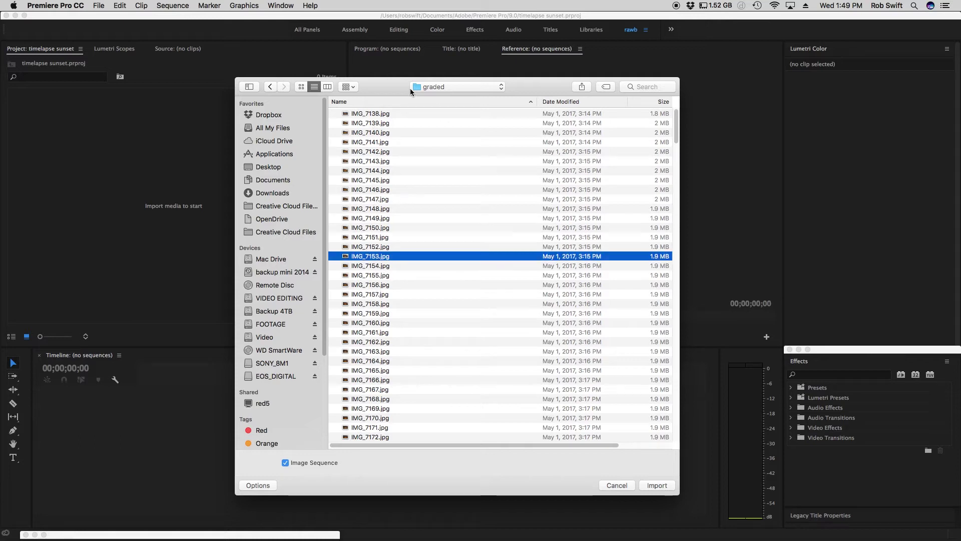
pyautogui.click(373, 115)
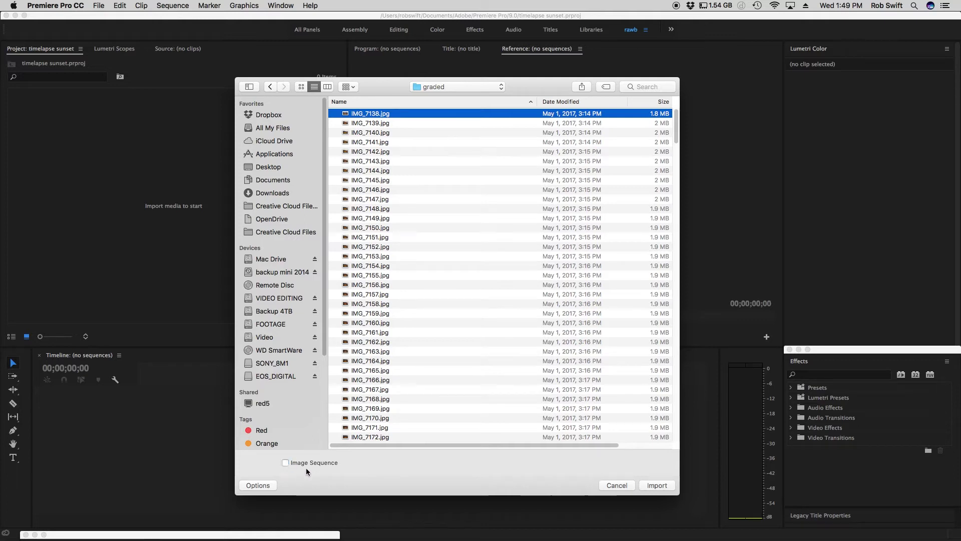
pyautogui.click(286, 464)
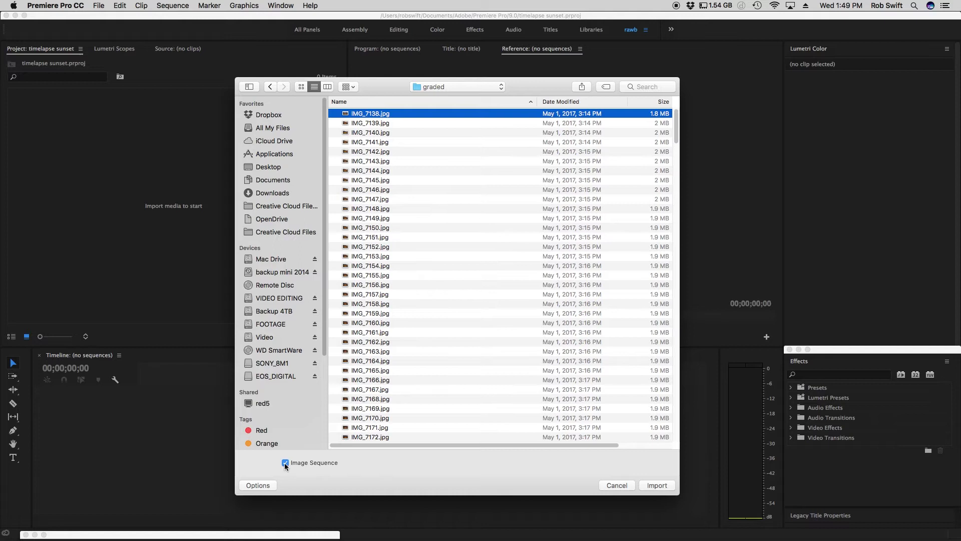
pyautogui.click(656, 486)
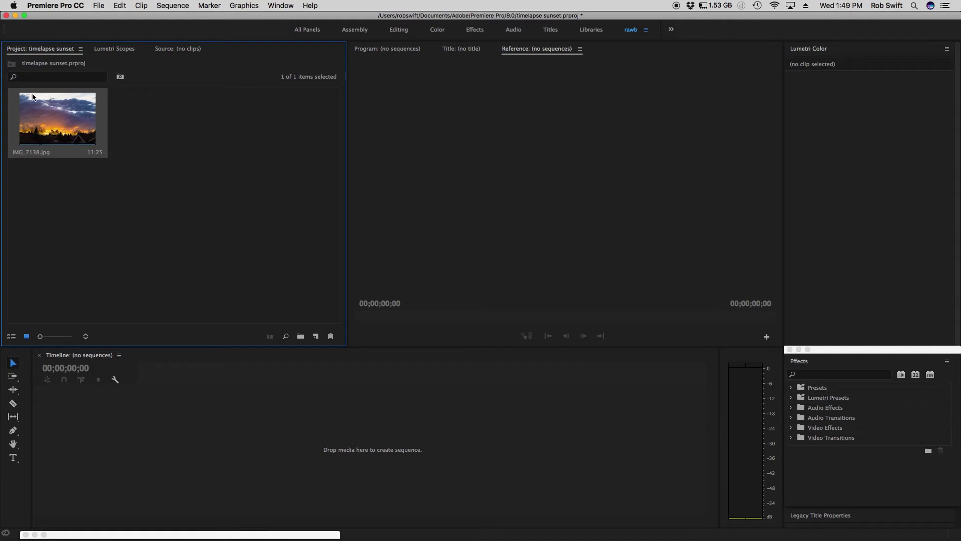
# Create an IMG_7138 sequence from the clip and scrub through the timelapse
pyautogui.moveTo(43, 116); pyautogui.dragTo(353, 449)
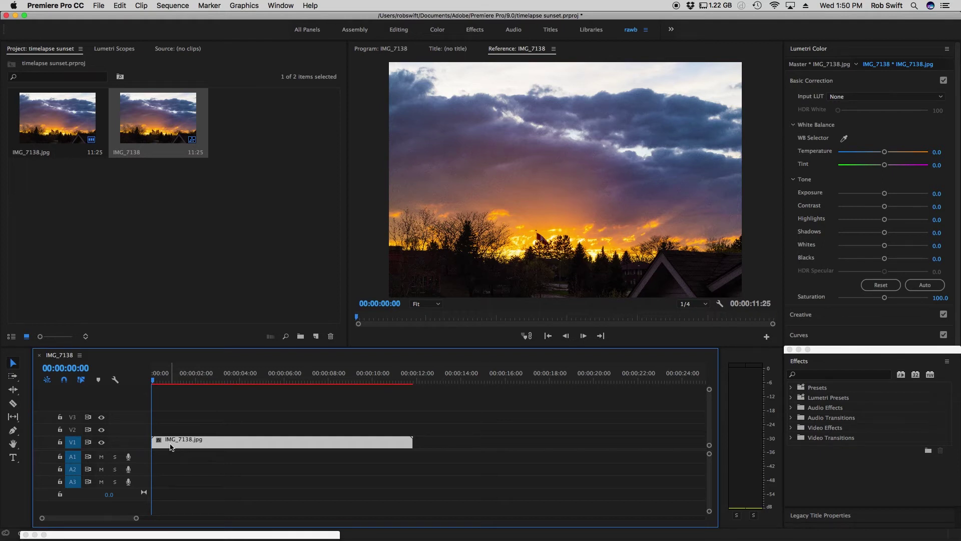
pyautogui.click(157, 381)
pyautogui.moveTo(157, 381); pyautogui.dragTo(253, 381)
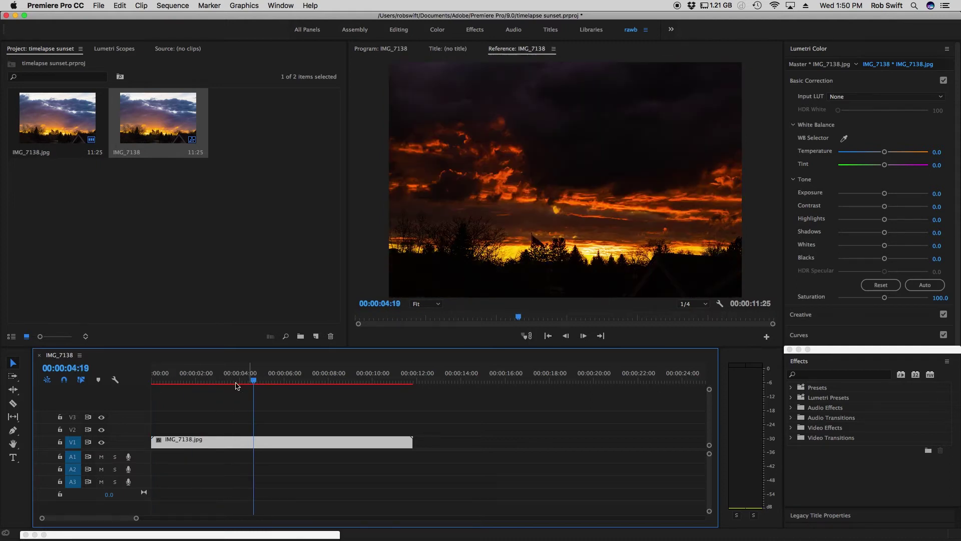
pyautogui.moveTo(251, 381); pyautogui.dragTo(148, 383)
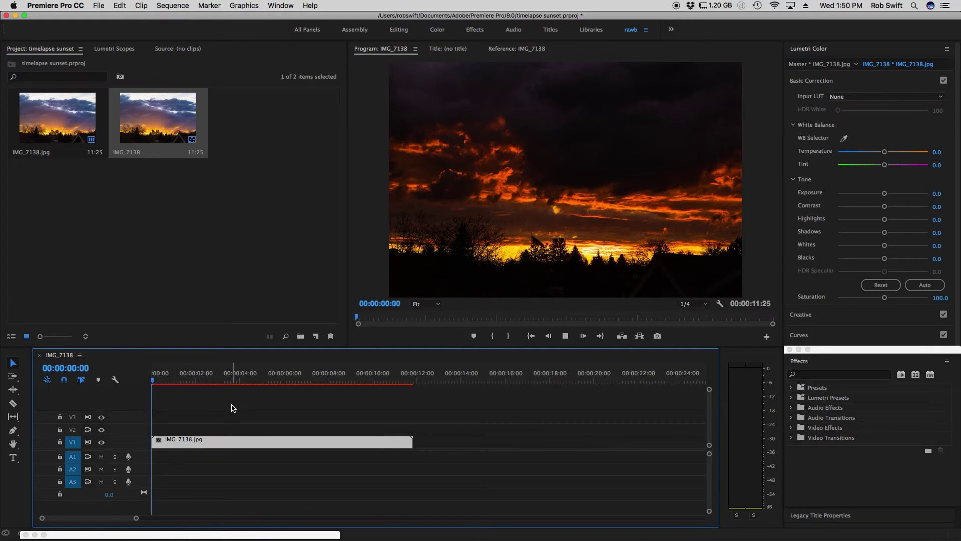
# Play back the timelapse twice, then scrub forward to about eight seconds
pyautogui.press('space')
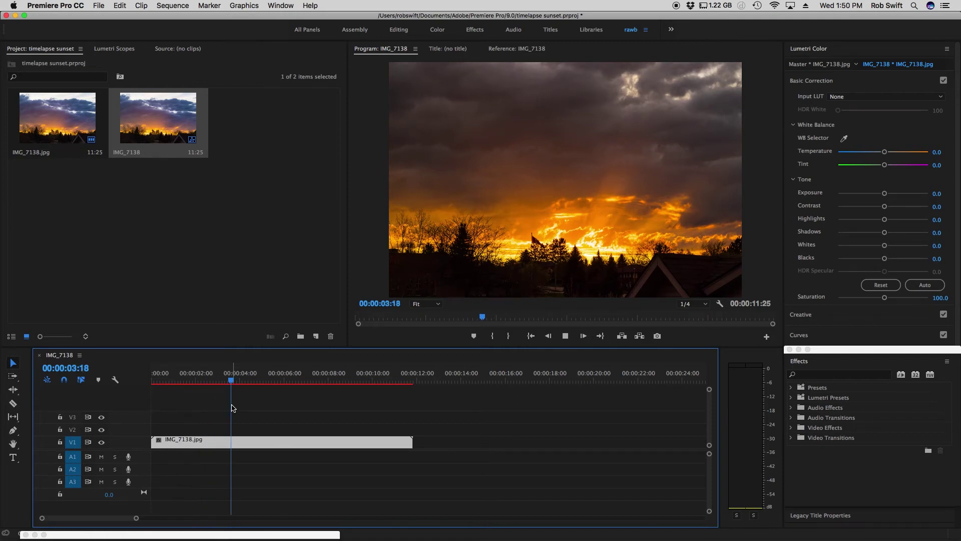
pyautogui.press('space')
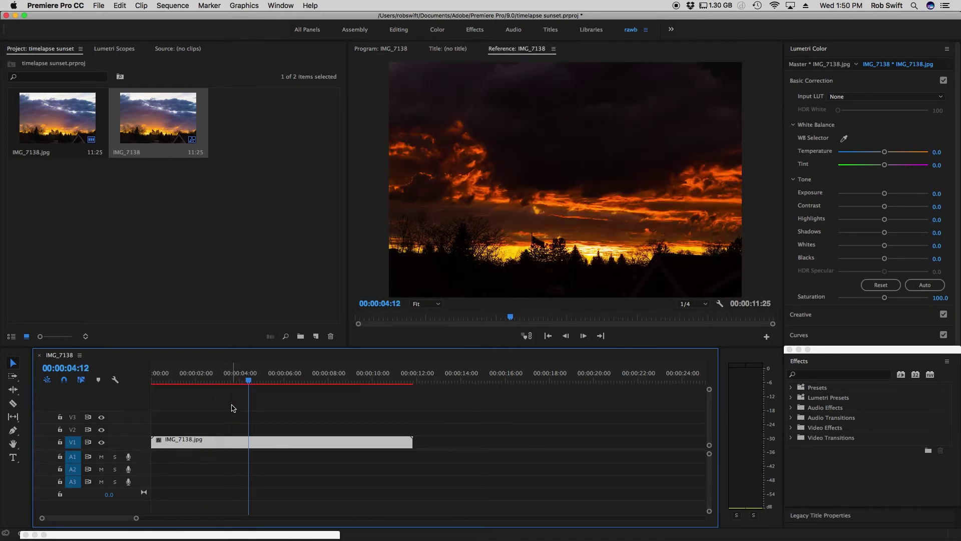
pyautogui.press('space')
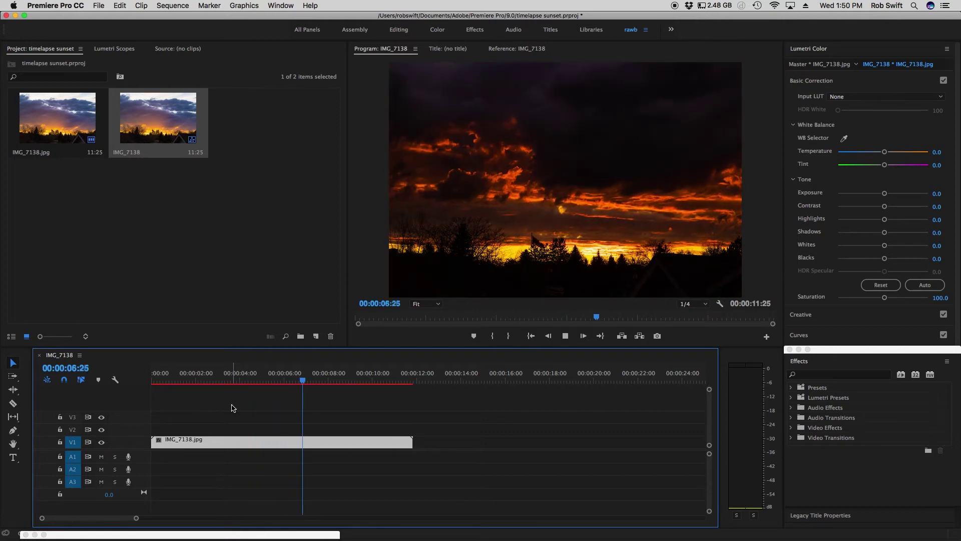
pyautogui.press('space')
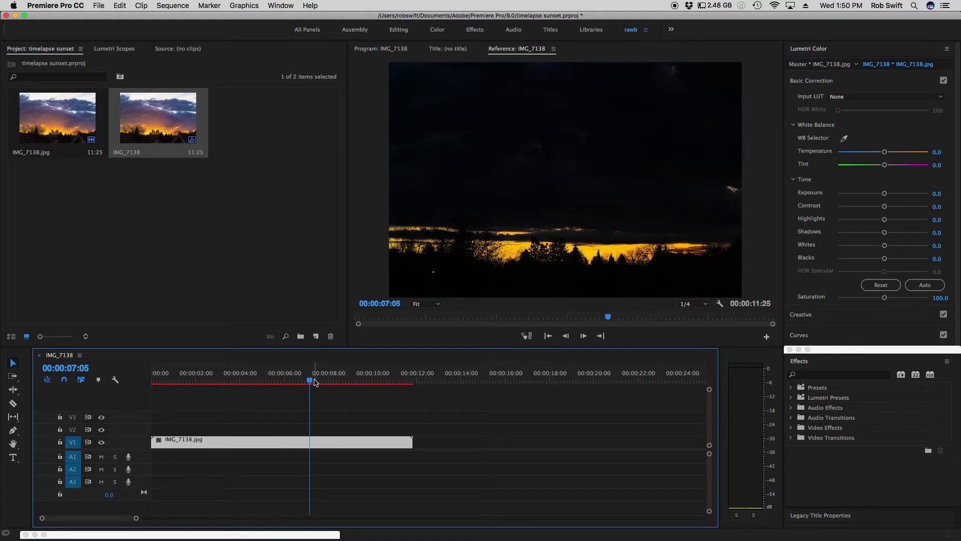
pyautogui.moveTo(310, 380); pyautogui.dragTo(333, 381)
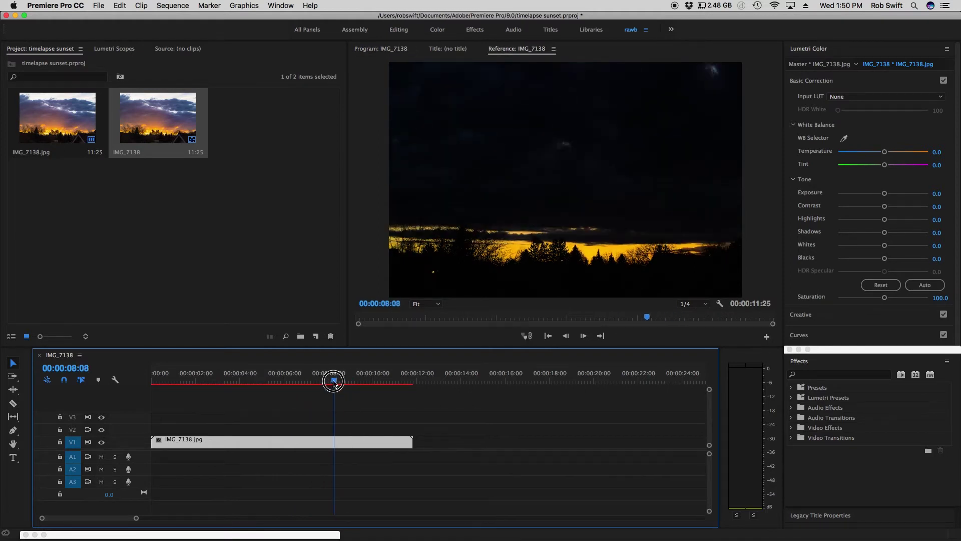
pyautogui.rightClick(371, 445)
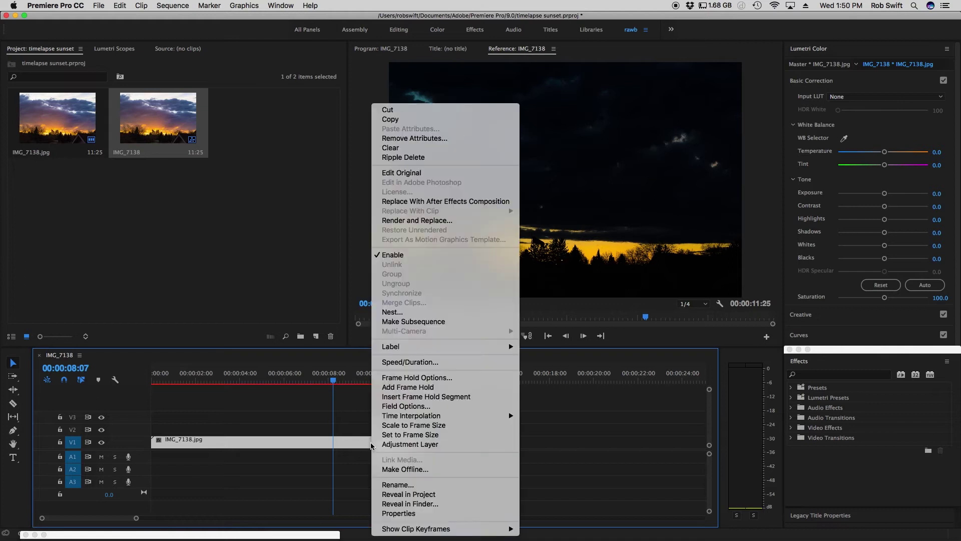
pyautogui.click(417, 362)
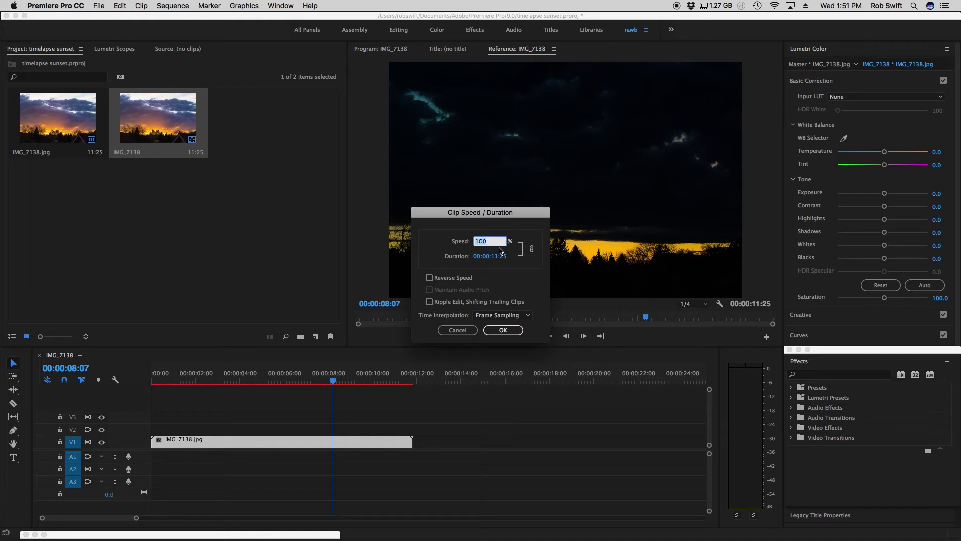
pyautogui.click(456, 329)
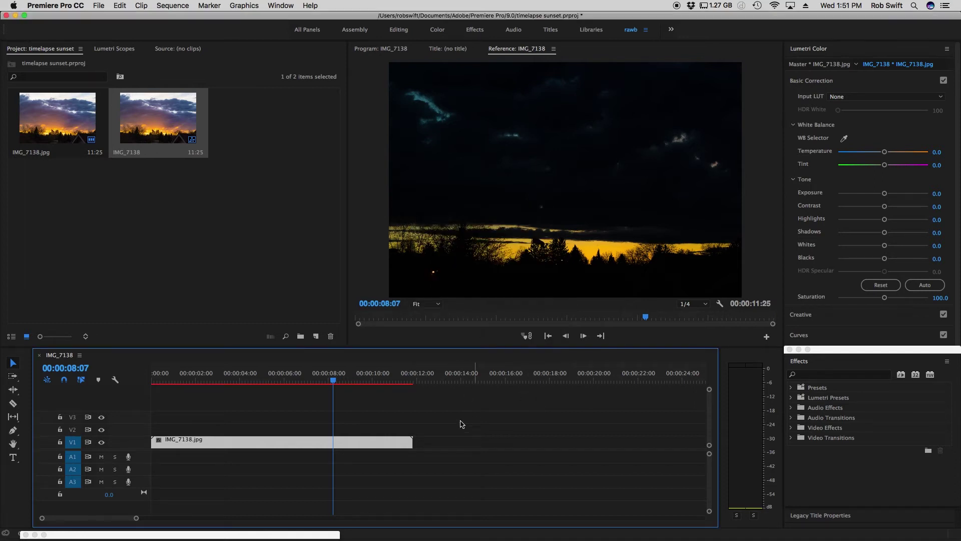
pyautogui.click(183, 382)
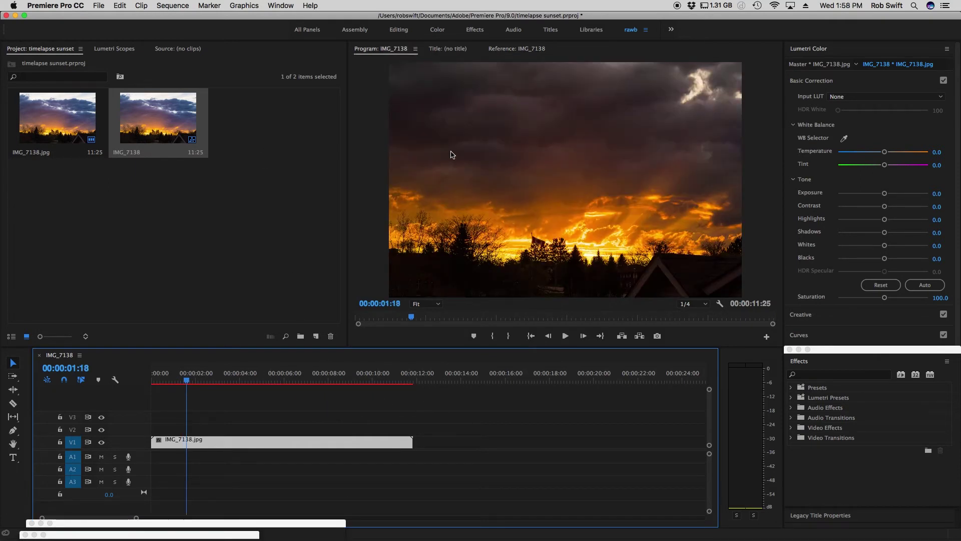
# Set the sequence frame size to 4096 x 2160 and accept deleting the existing previews
pyautogui.click(172, 6)
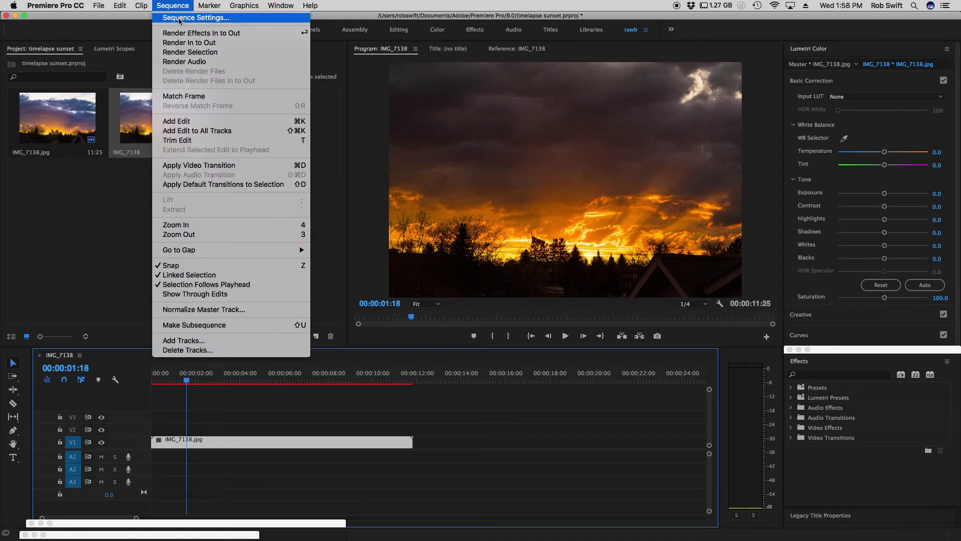
pyautogui.click(200, 19)
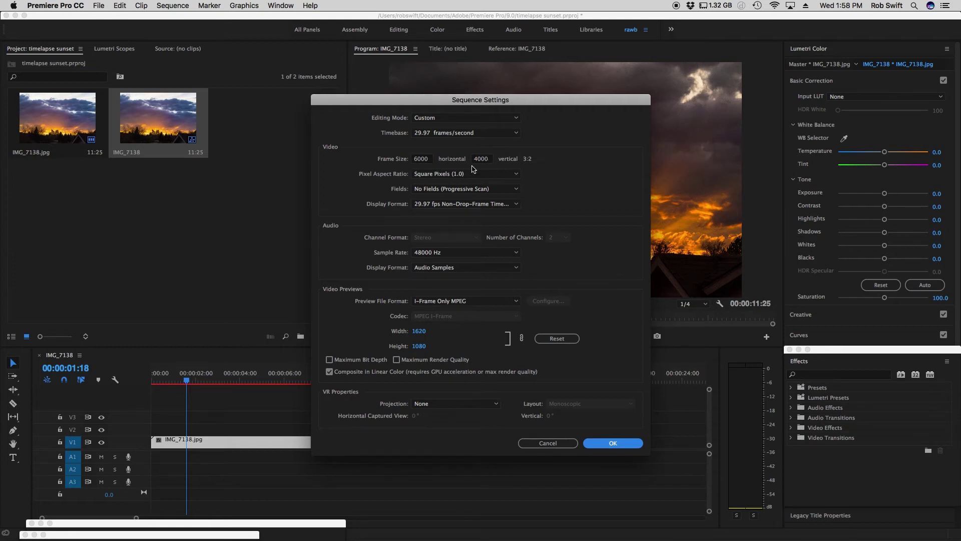
pyautogui.click(422, 159)
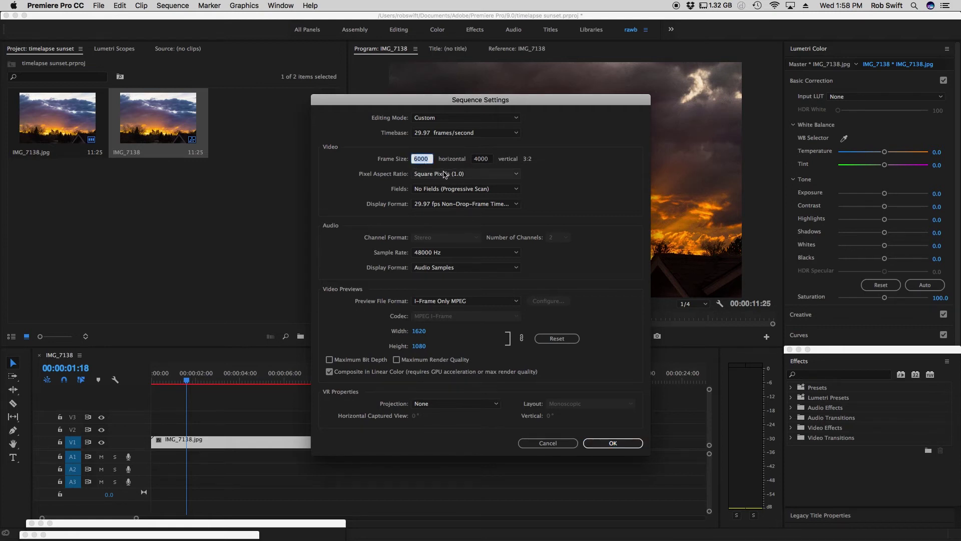
pyautogui.write('4096')
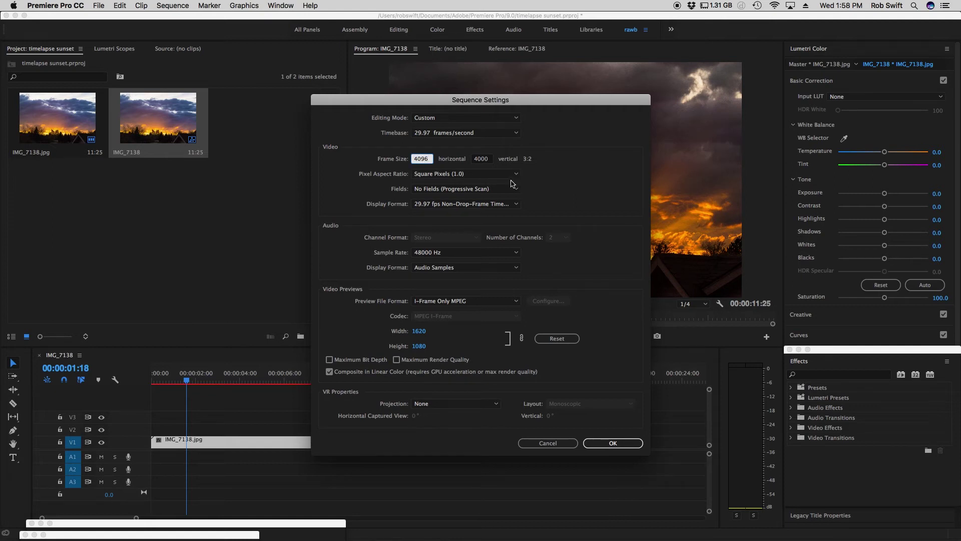
pyautogui.click(482, 159)
pyautogui.write('2160')
pyautogui.click(550, 191)
pyautogui.click(611, 443)
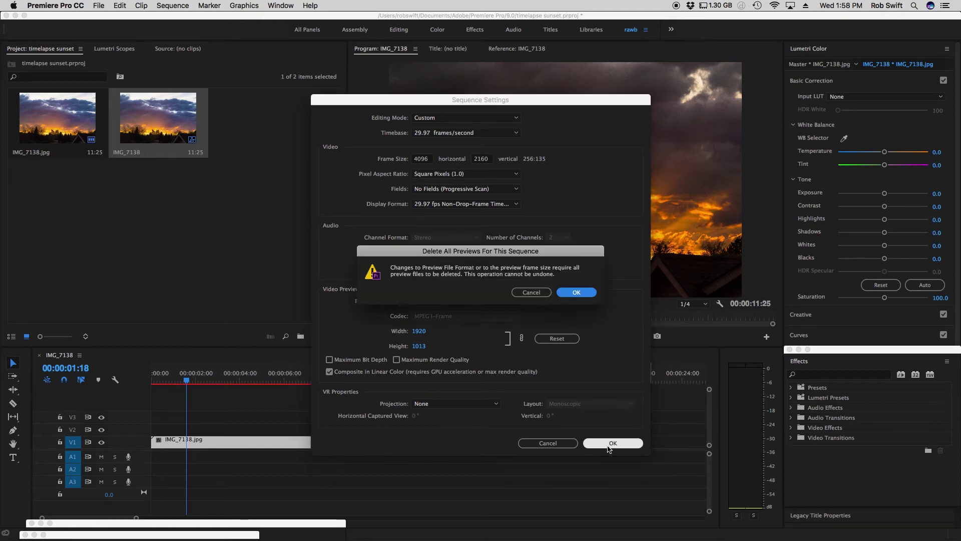
pyautogui.click(575, 292)
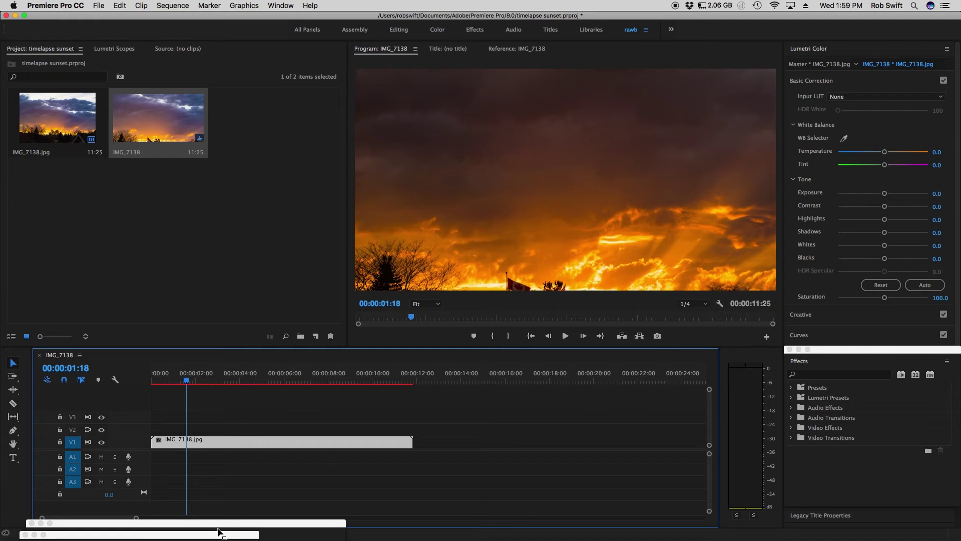
# Select the sunset clip and set its Scale to 70 in Effect Controls
pyautogui.moveTo(224, 524); pyautogui.dragTo(213, 168)
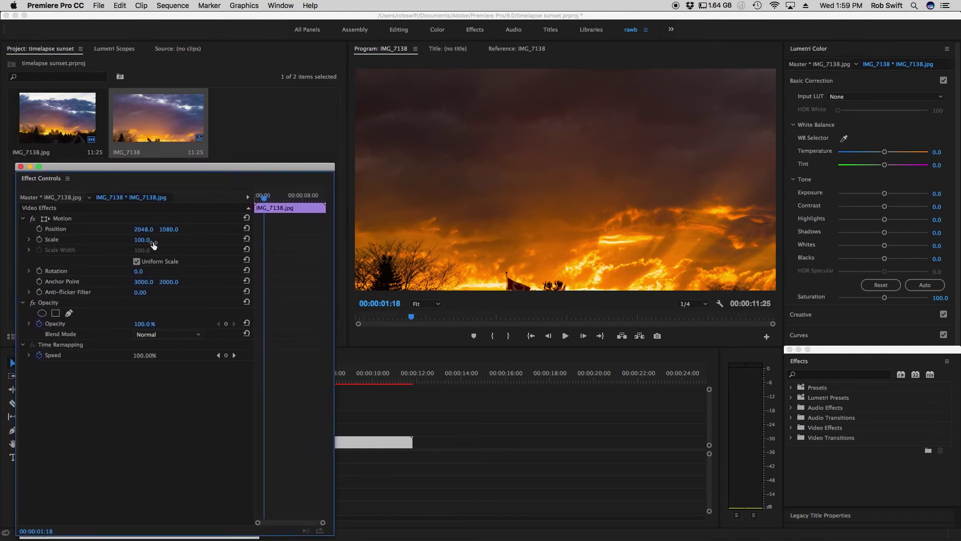
pyautogui.click(371, 443)
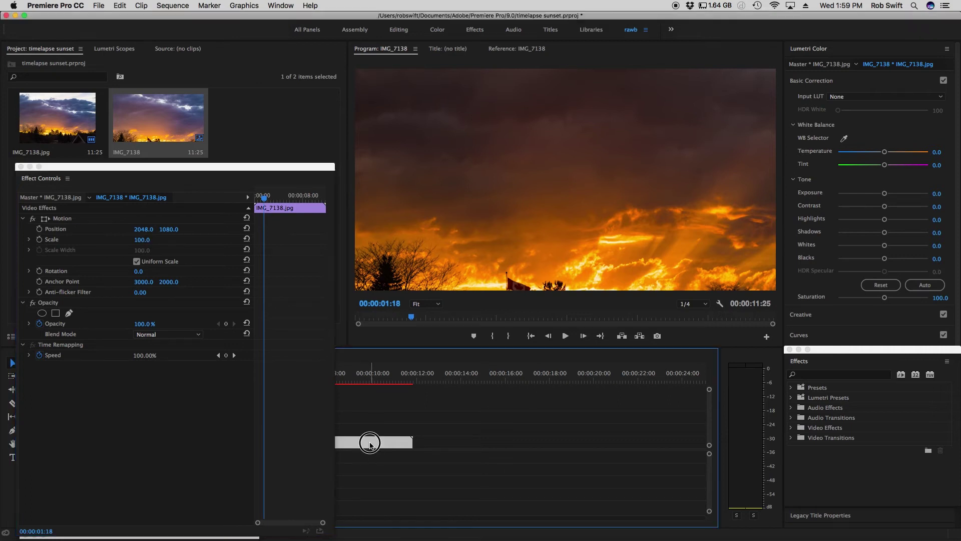
pyautogui.click(228, 171)
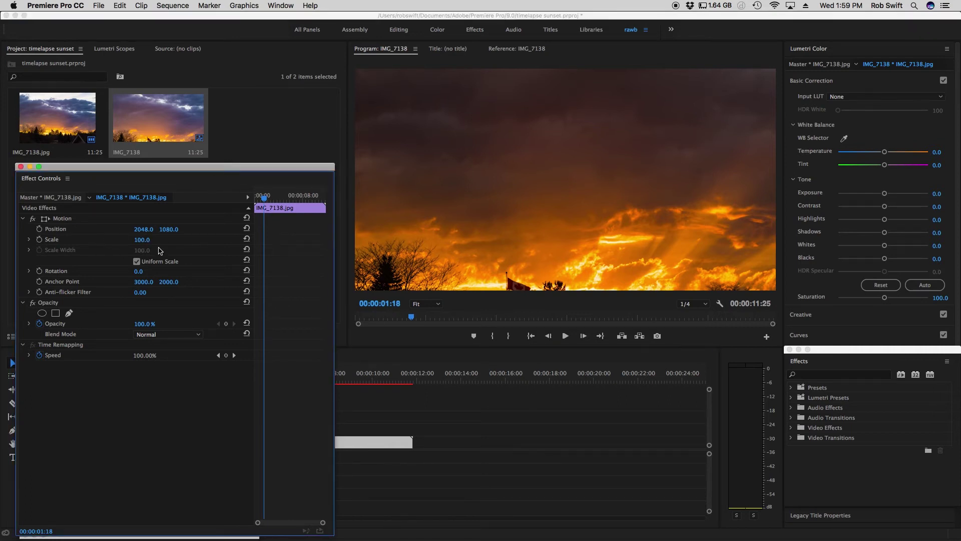
pyautogui.click(144, 239)
pyautogui.write('70')
pyautogui.press('Return')
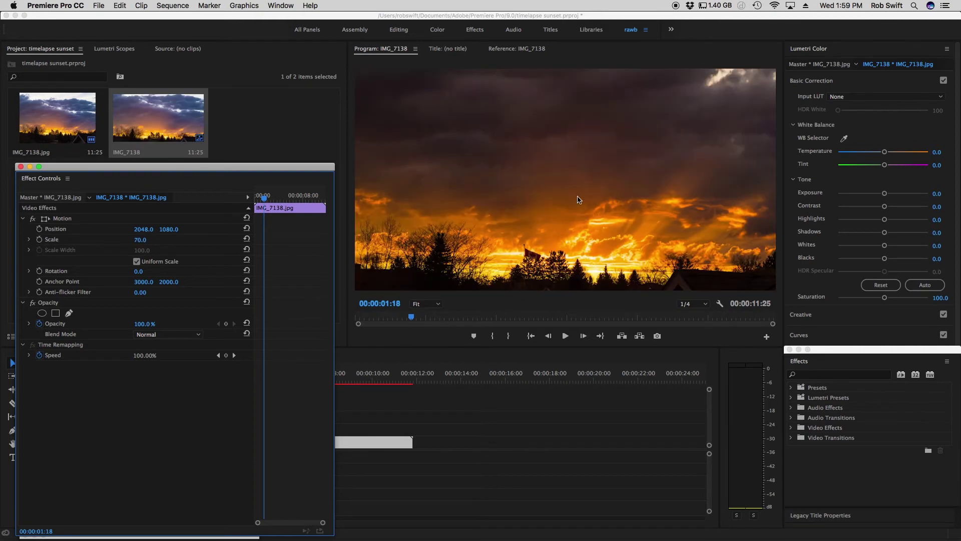
pyautogui.click(146, 238)
pyautogui.write('68')
pyautogui.press('Return')
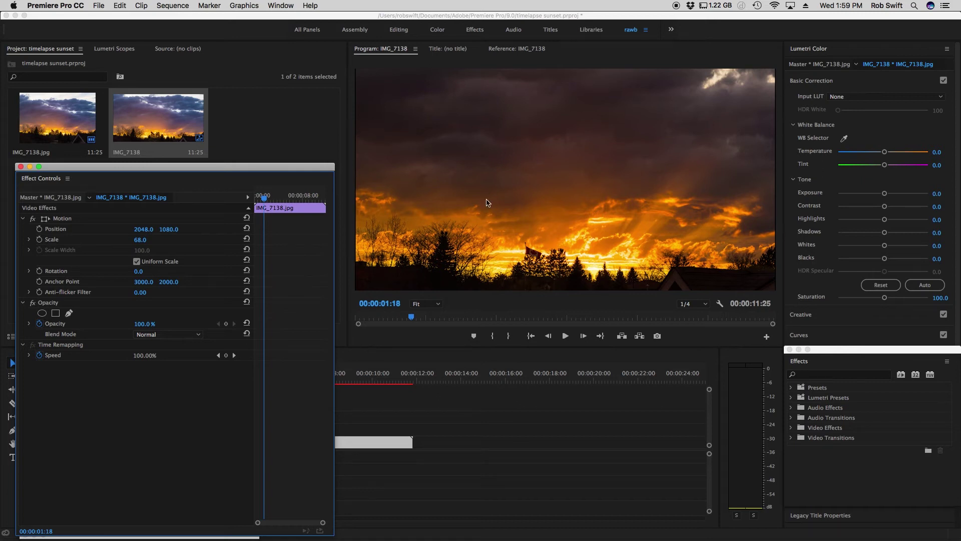
pyautogui.click(140, 241)
pyautogui.write('70')
pyautogui.press('Return')
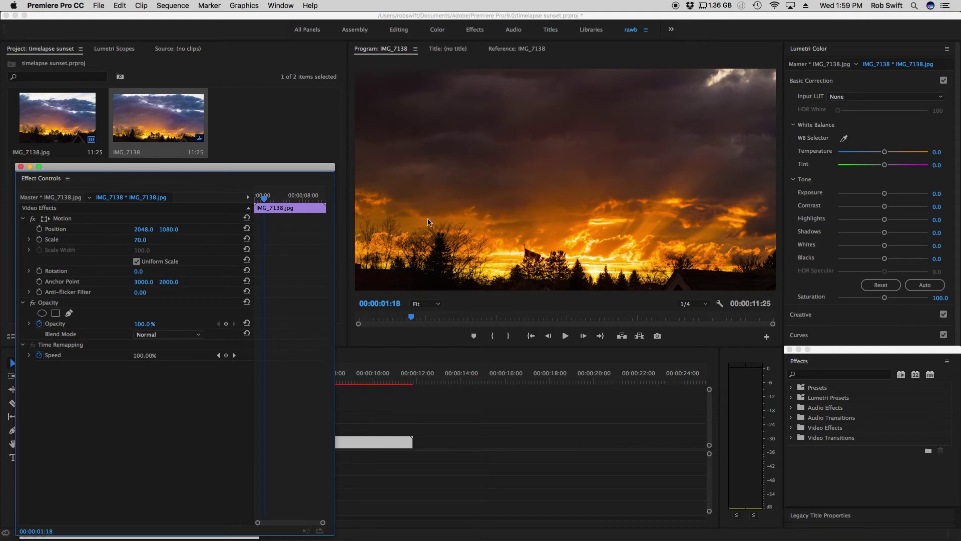
# Scrub Position Y down to 988 and drag the floating Effect Controls window off the timeline
pyautogui.click(582, 184)
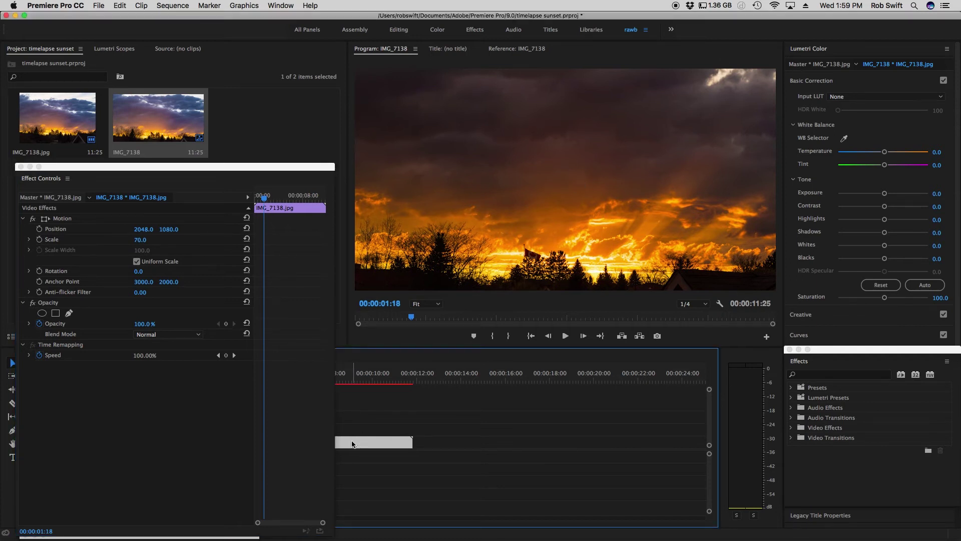
pyautogui.click(169, 228)
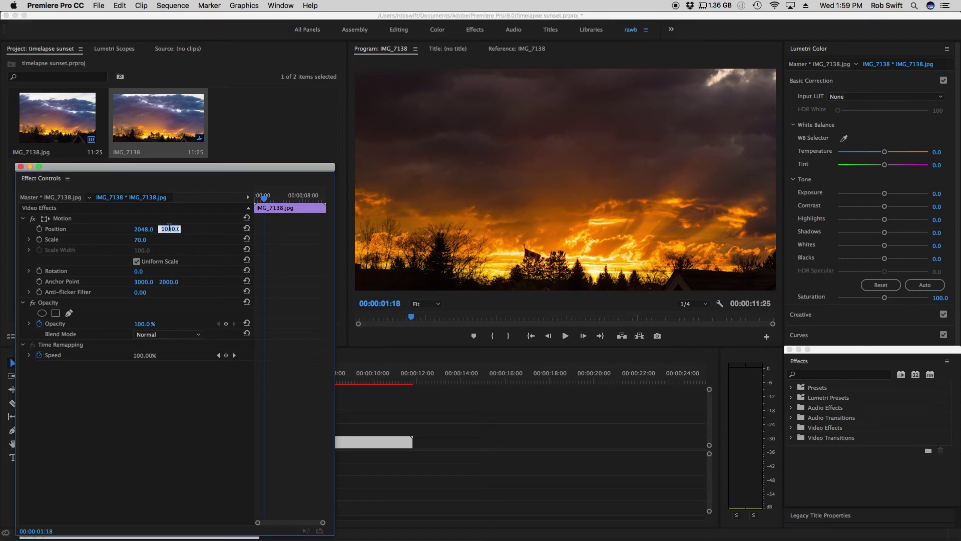
pyautogui.press('Return')
pyautogui.moveTo(170, 229)
pyautogui.mouseDown()
pyautogui.moveTo(130, 229)
pyautogui.moveTo(163, 229)
pyautogui.mouseUp()
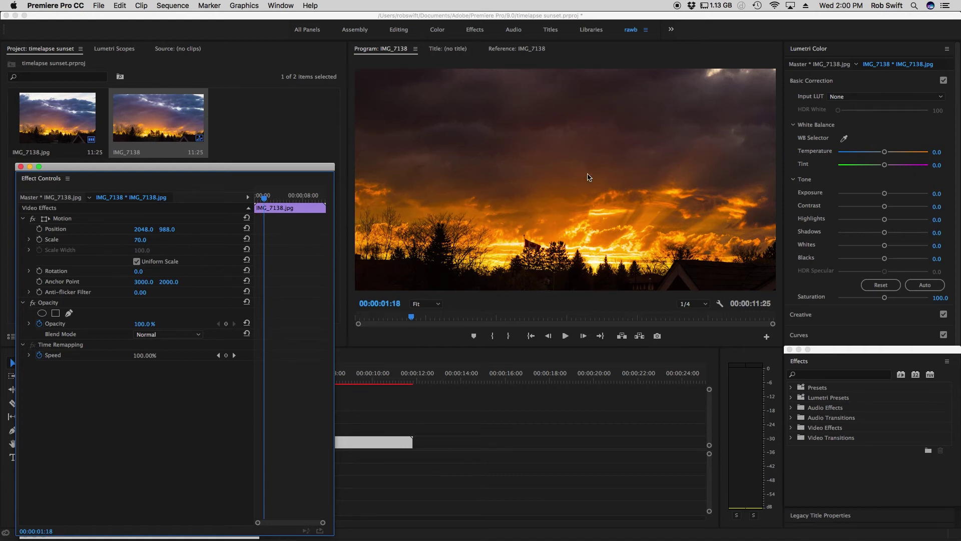
pyautogui.moveTo(80, 169); pyautogui.dragTo(85, 536)
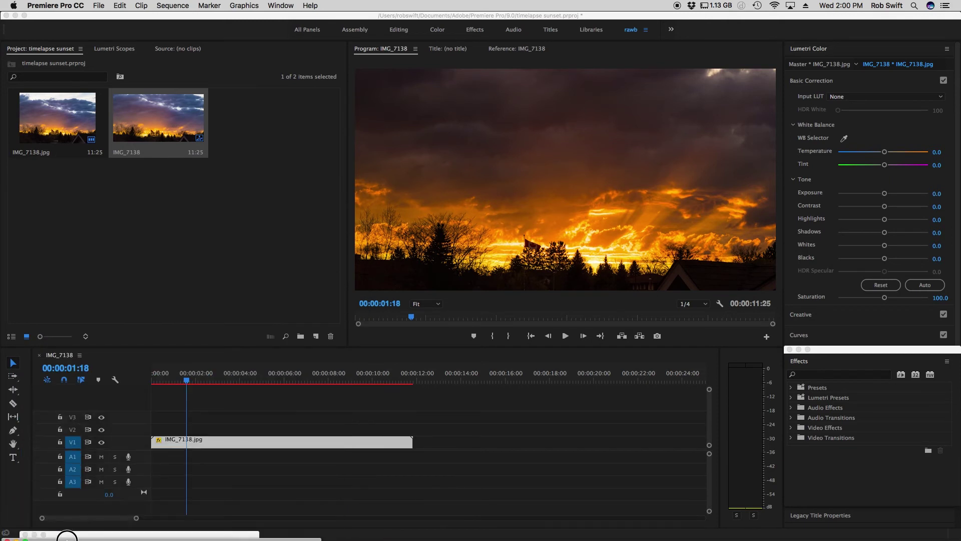
# Start a media export set to QuickTime with the videoblocks preset (Apple ProRes 422, 4096x2160)
pyautogui.click(250, 448)
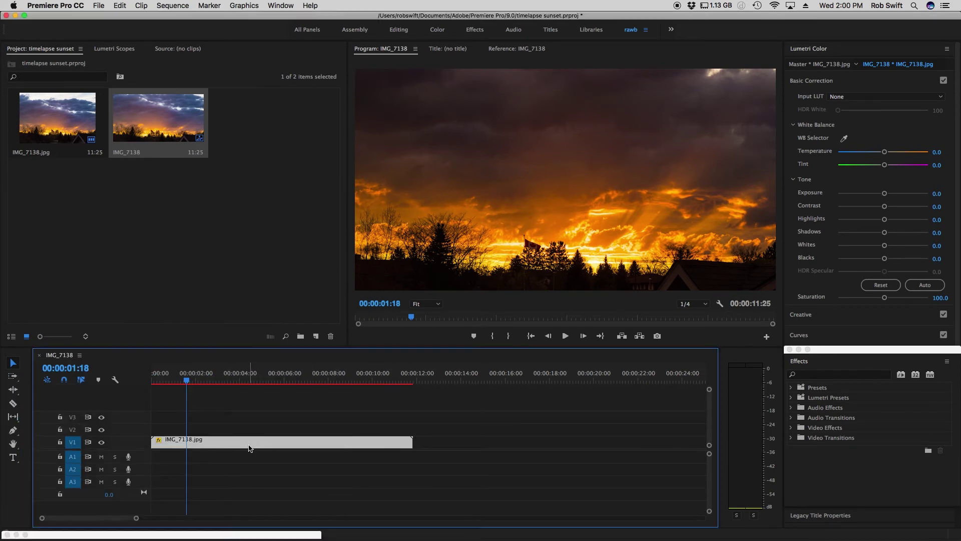
pyautogui.click(98, 6)
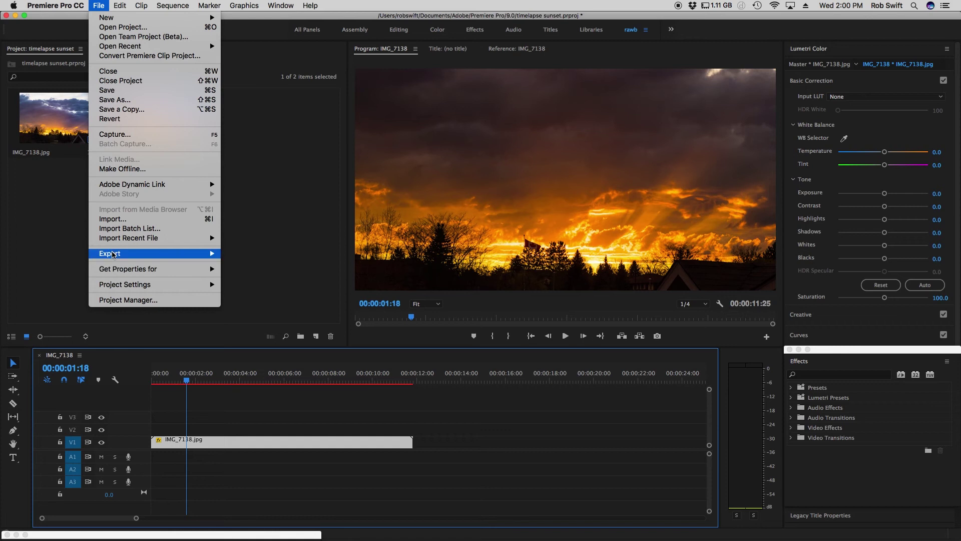
pyautogui.moveTo(114, 254)
pyautogui.click(242, 254)
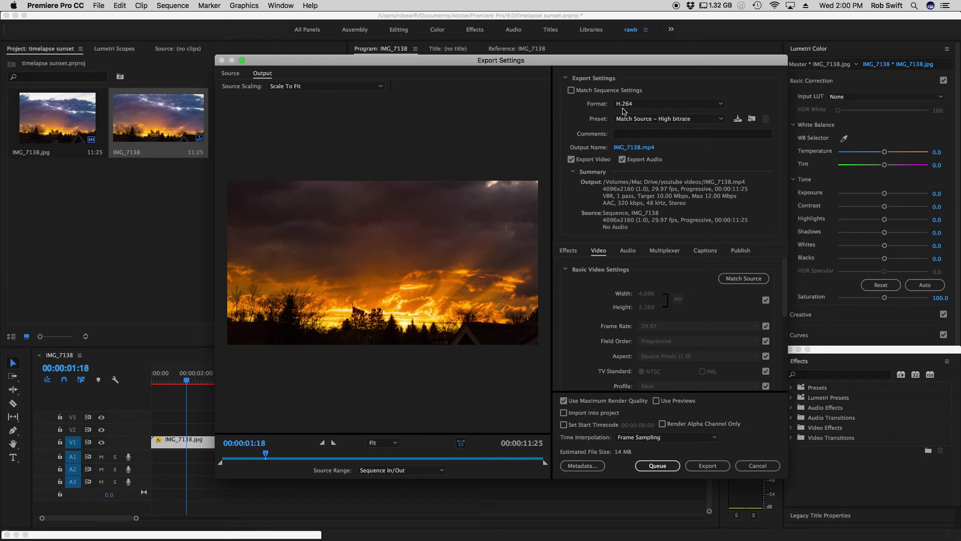
pyautogui.click(721, 105)
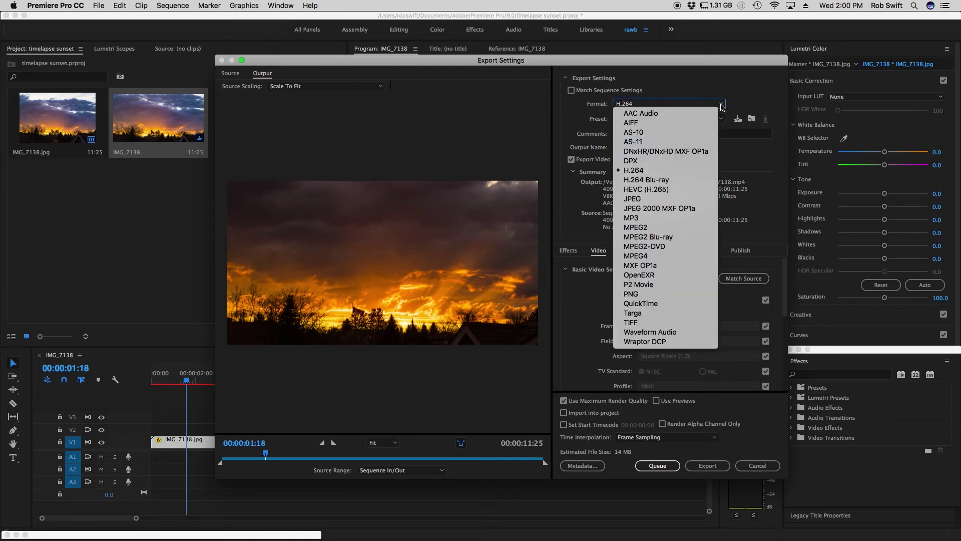
pyautogui.click(641, 303)
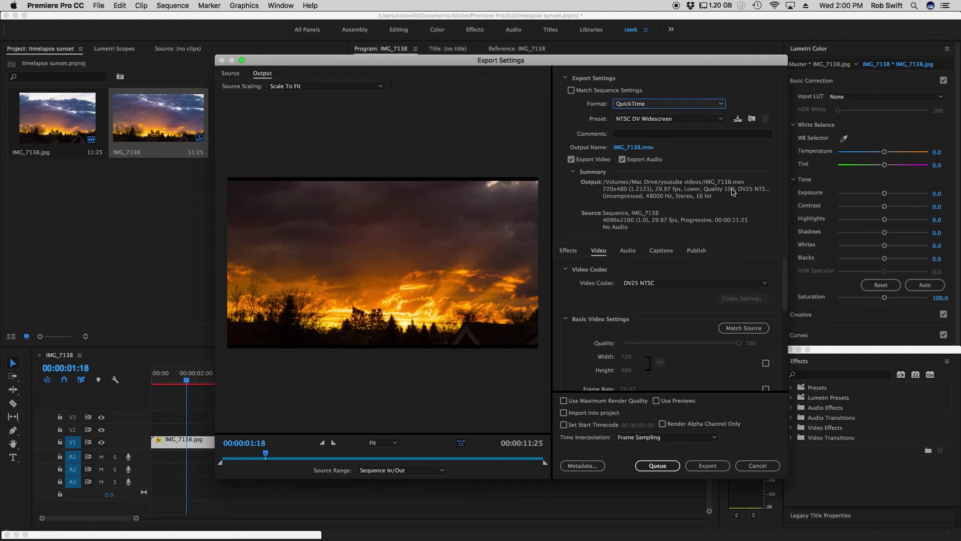
pyautogui.click(718, 122)
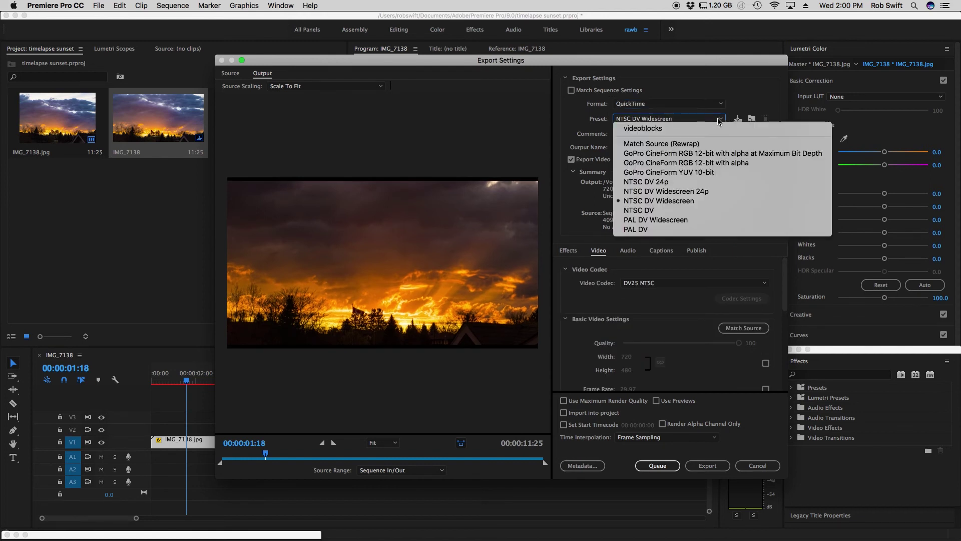
pyautogui.click(651, 103)
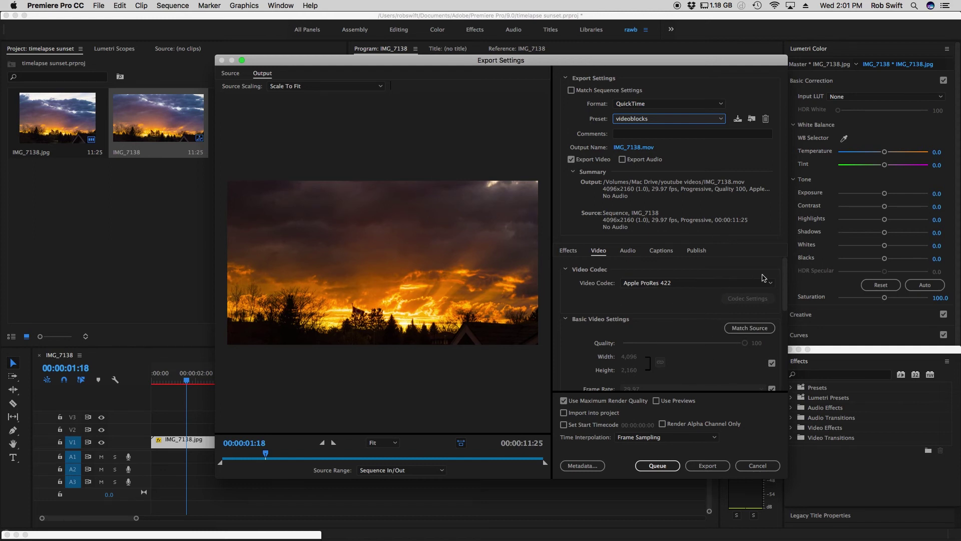
# Review the ProRes 422 video settings at 4096x2160, then open the Format list
pyautogui.moveTo(786, 279); pyautogui.dragTo(788, 306)
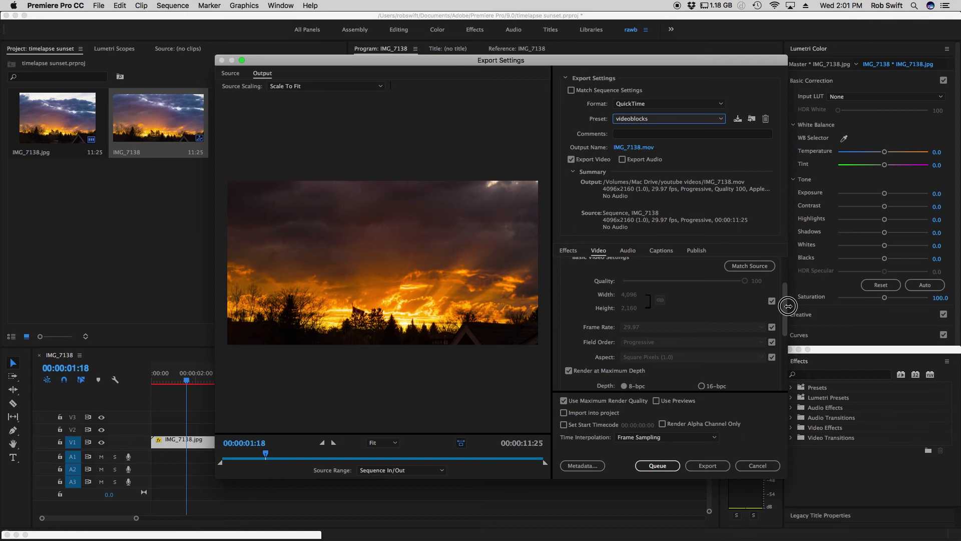
pyautogui.moveTo(788, 306); pyautogui.dragTo(789, 281)
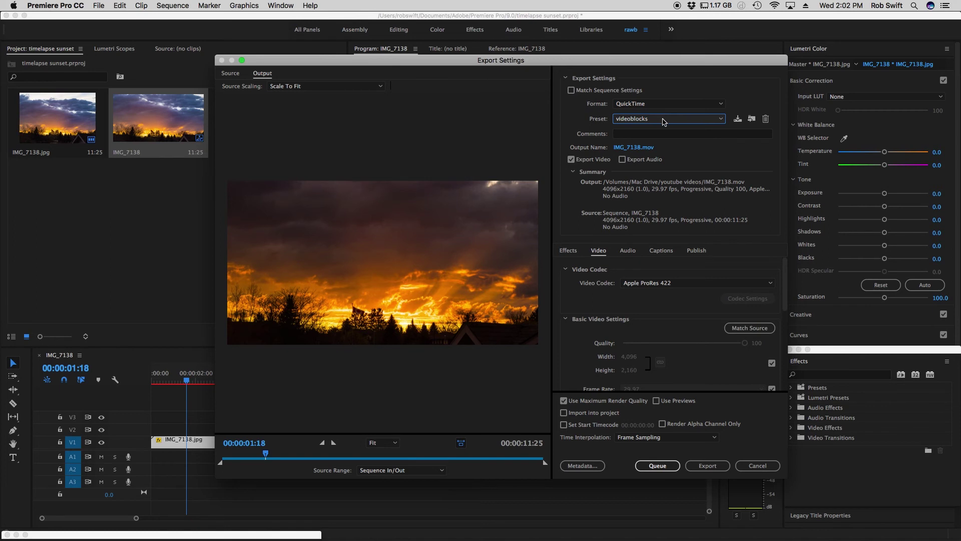
pyautogui.click(720, 104)
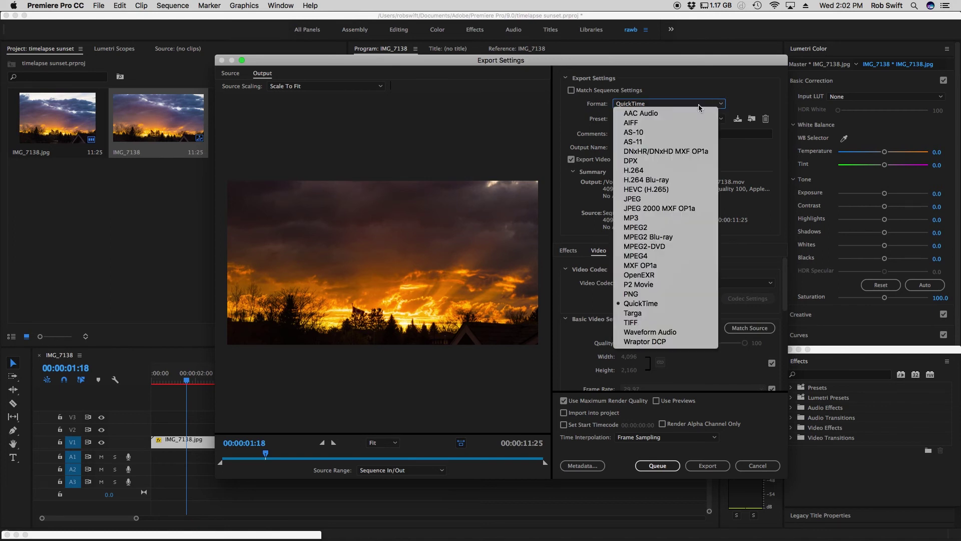
# Switch the format to H.264 and browse its presets, keeping Match Source – High bitrate
pyautogui.click(636, 172)
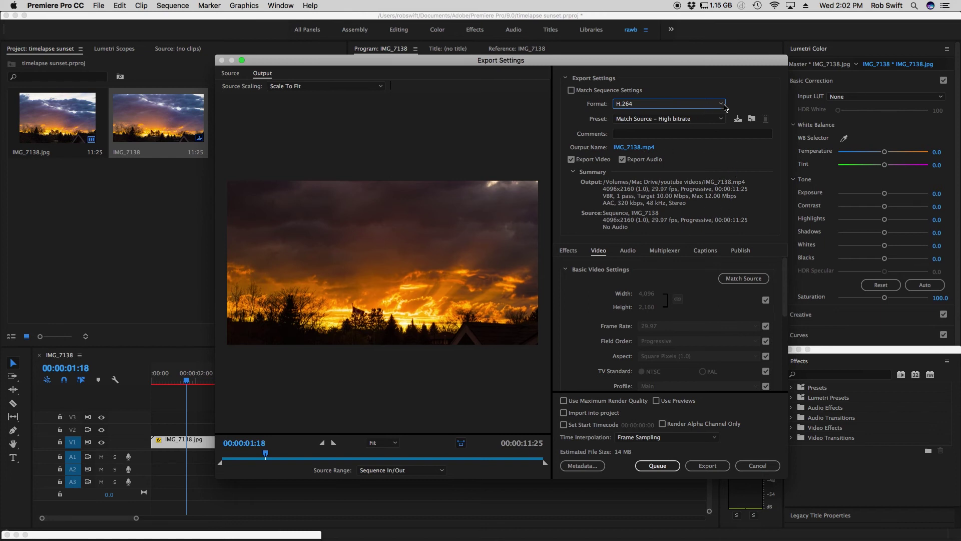
pyautogui.click(720, 119)
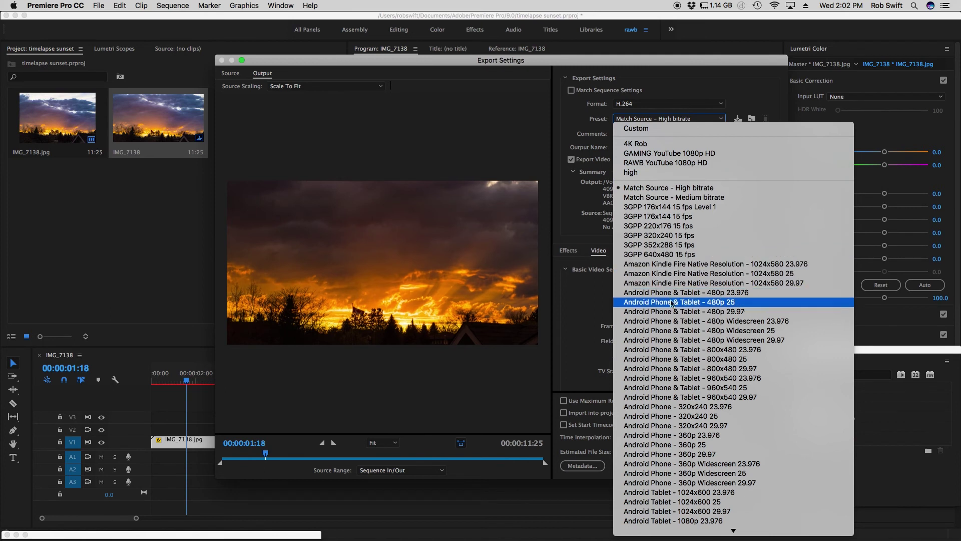
pyautogui.scroll(-15, 686, 390)
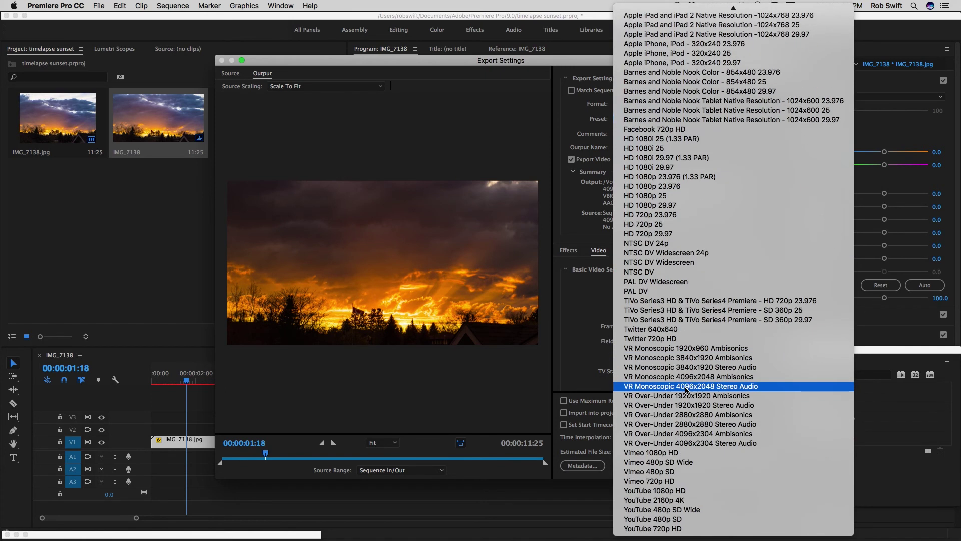
pyautogui.scroll(3, 686, 389)
pyautogui.scroll(-3, 685, 390)
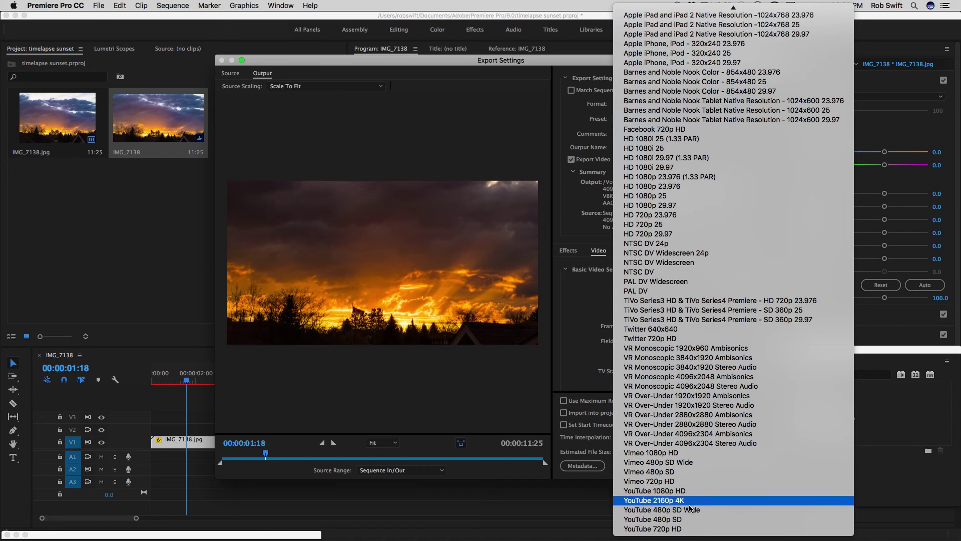
pyautogui.click(595, 65)
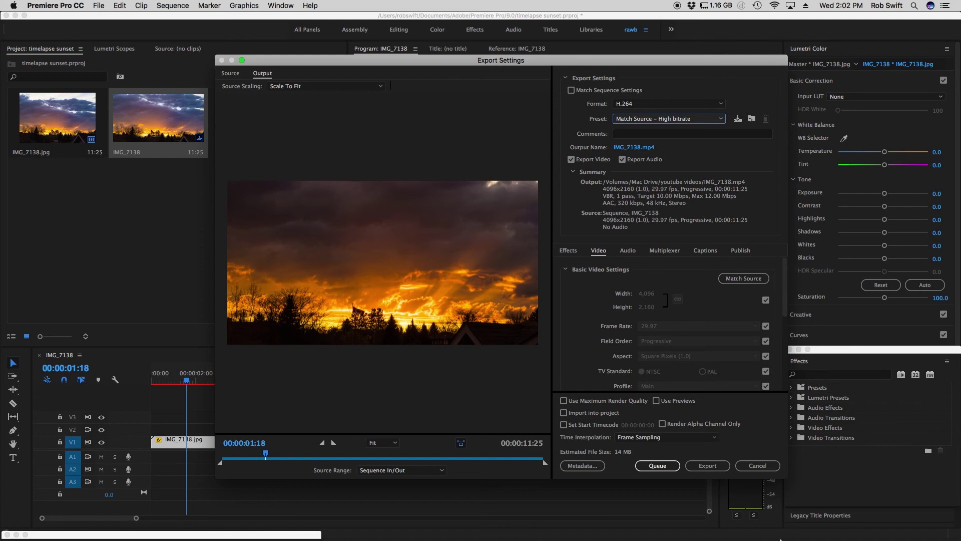
# Restore QuickTime with the videoblocks ProRes preset, review the video settings, and cancel the export
pyautogui.click(720, 119)
pyautogui.click(664, 129)
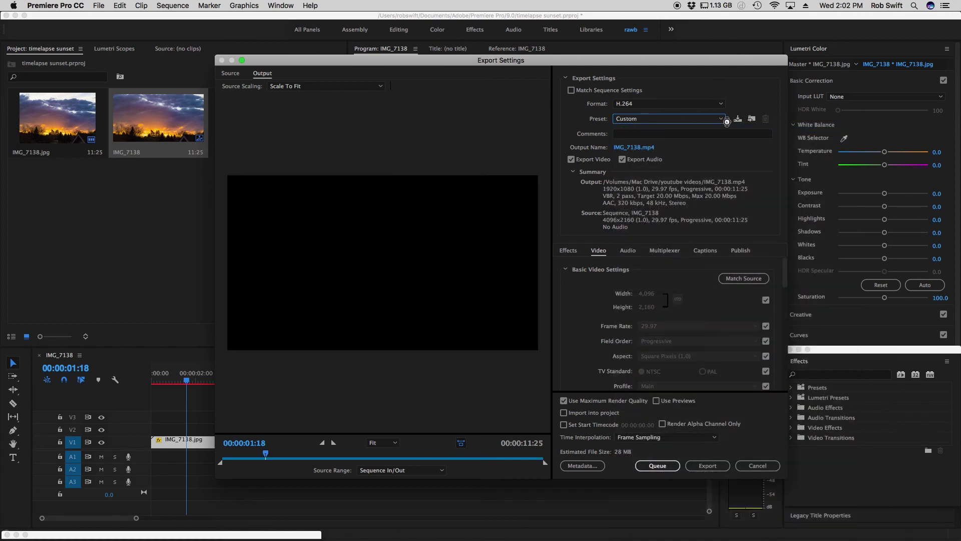
pyautogui.click(721, 104)
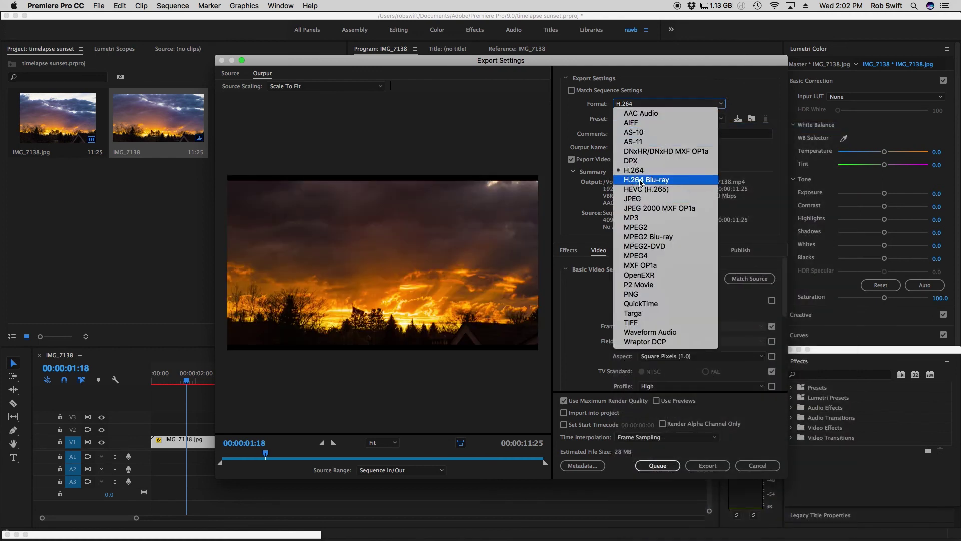
pyautogui.click(641, 303)
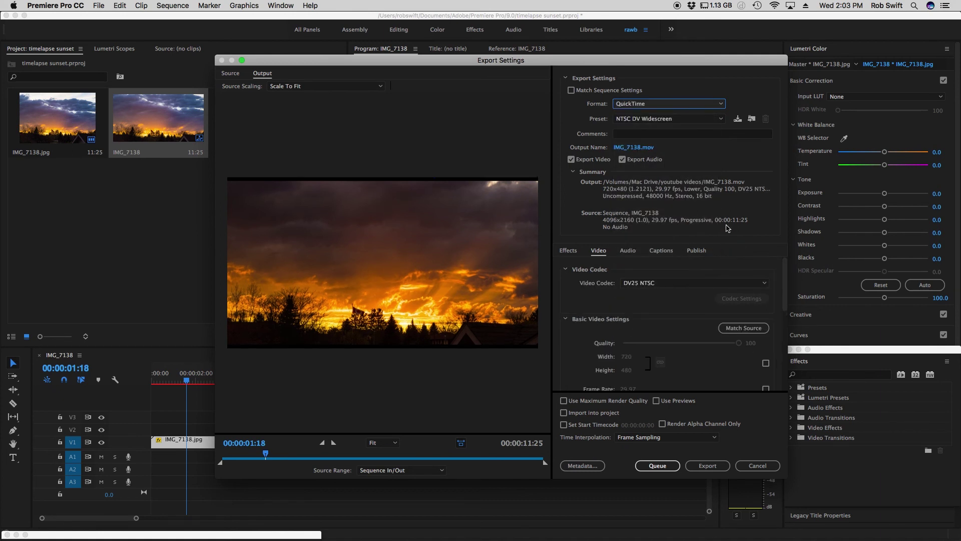
pyautogui.click(720, 118)
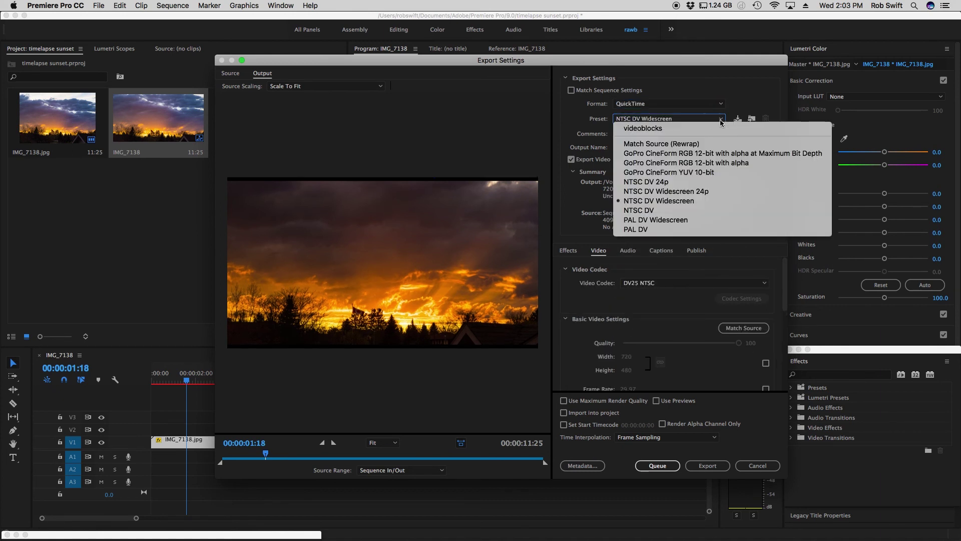
pyautogui.click(657, 131)
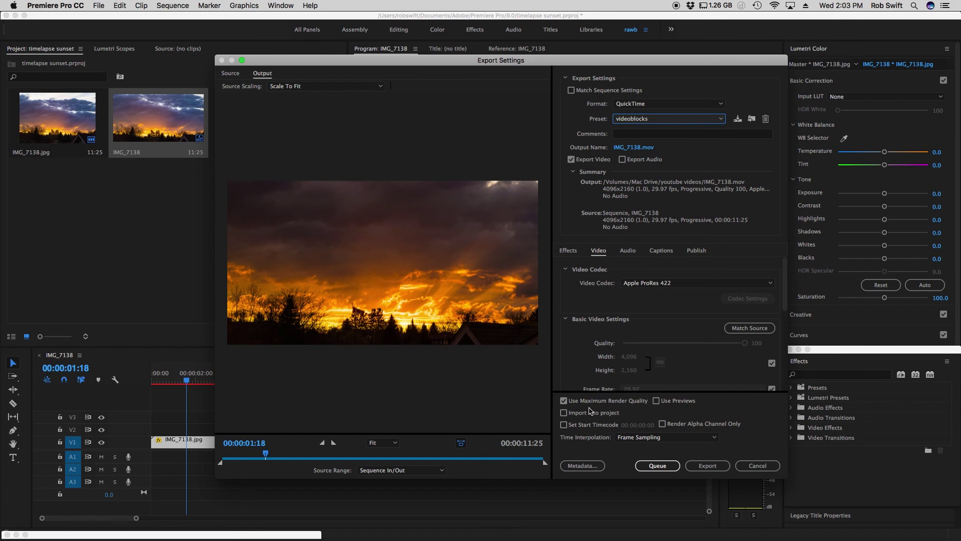
pyautogui.moveTo(783, 280)
pyautogui.mouseDown()
pyautogui.moveTo(784, 330)
pyautogui.moveTo(789, 263)
pyautogui.mouseUp()
pyautogui.click(756, 467)
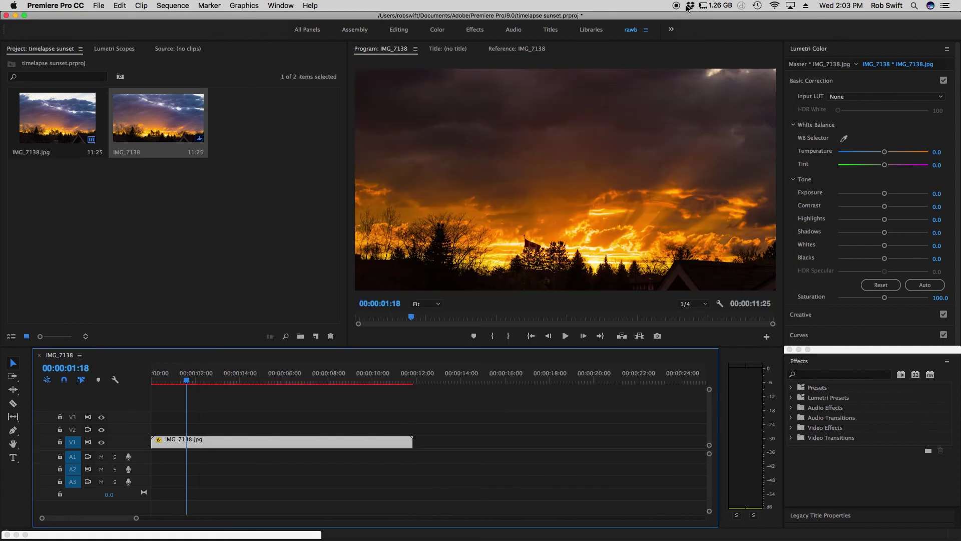